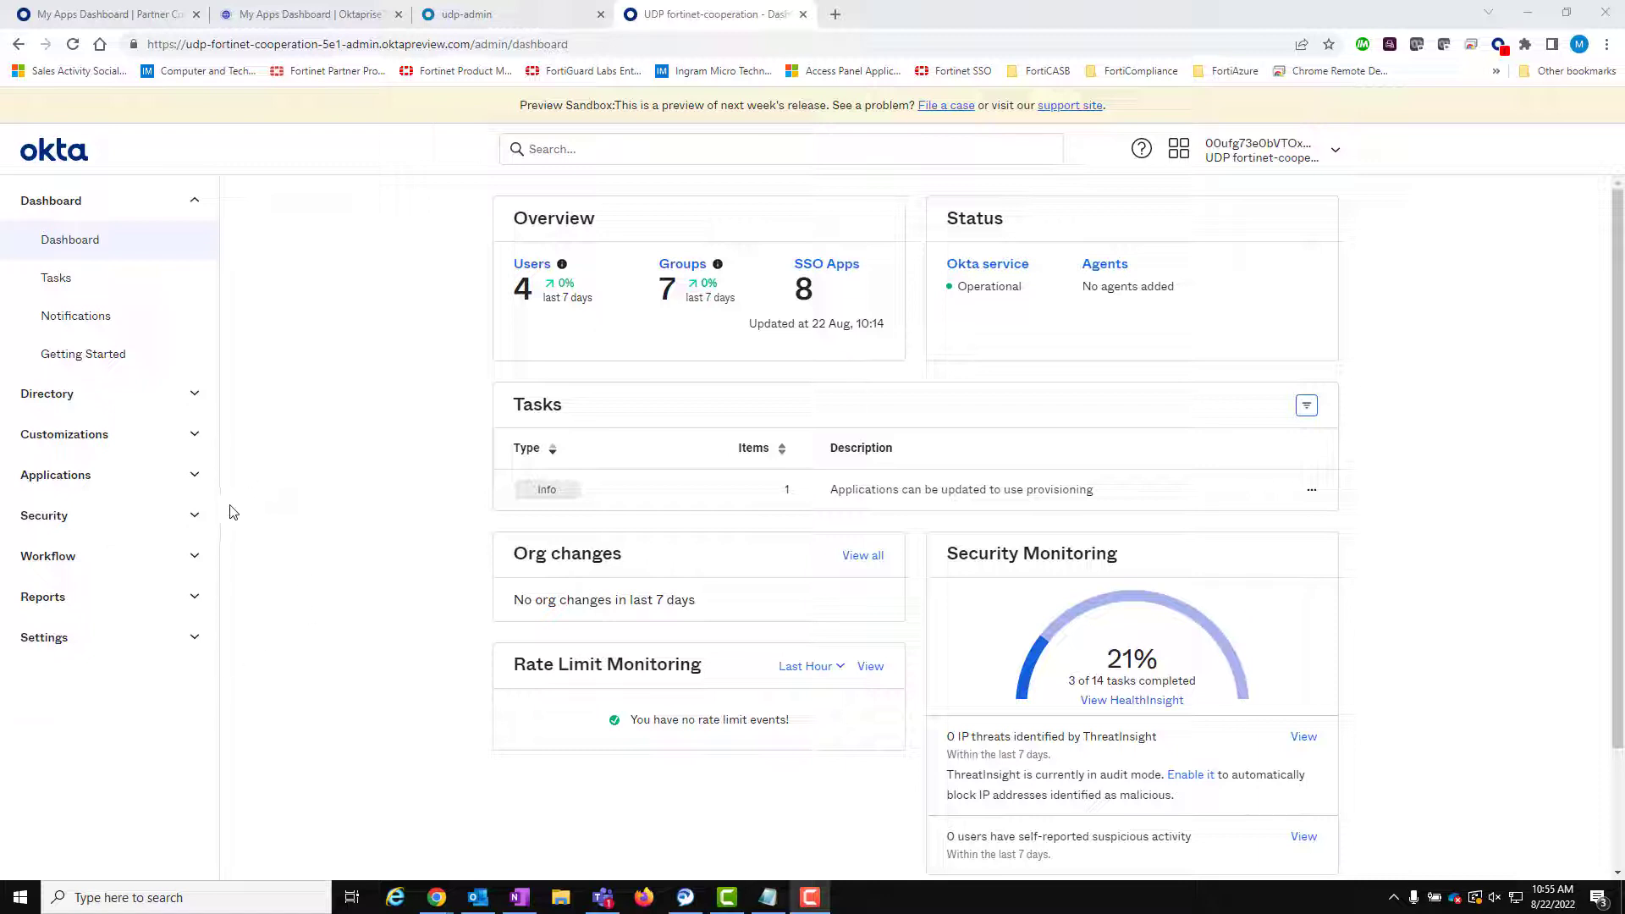
- Open the YubiKey factor from Security > Multifactor in the Okta Admin Console
{"action": "left_click", "coordinate": [195, 514]}
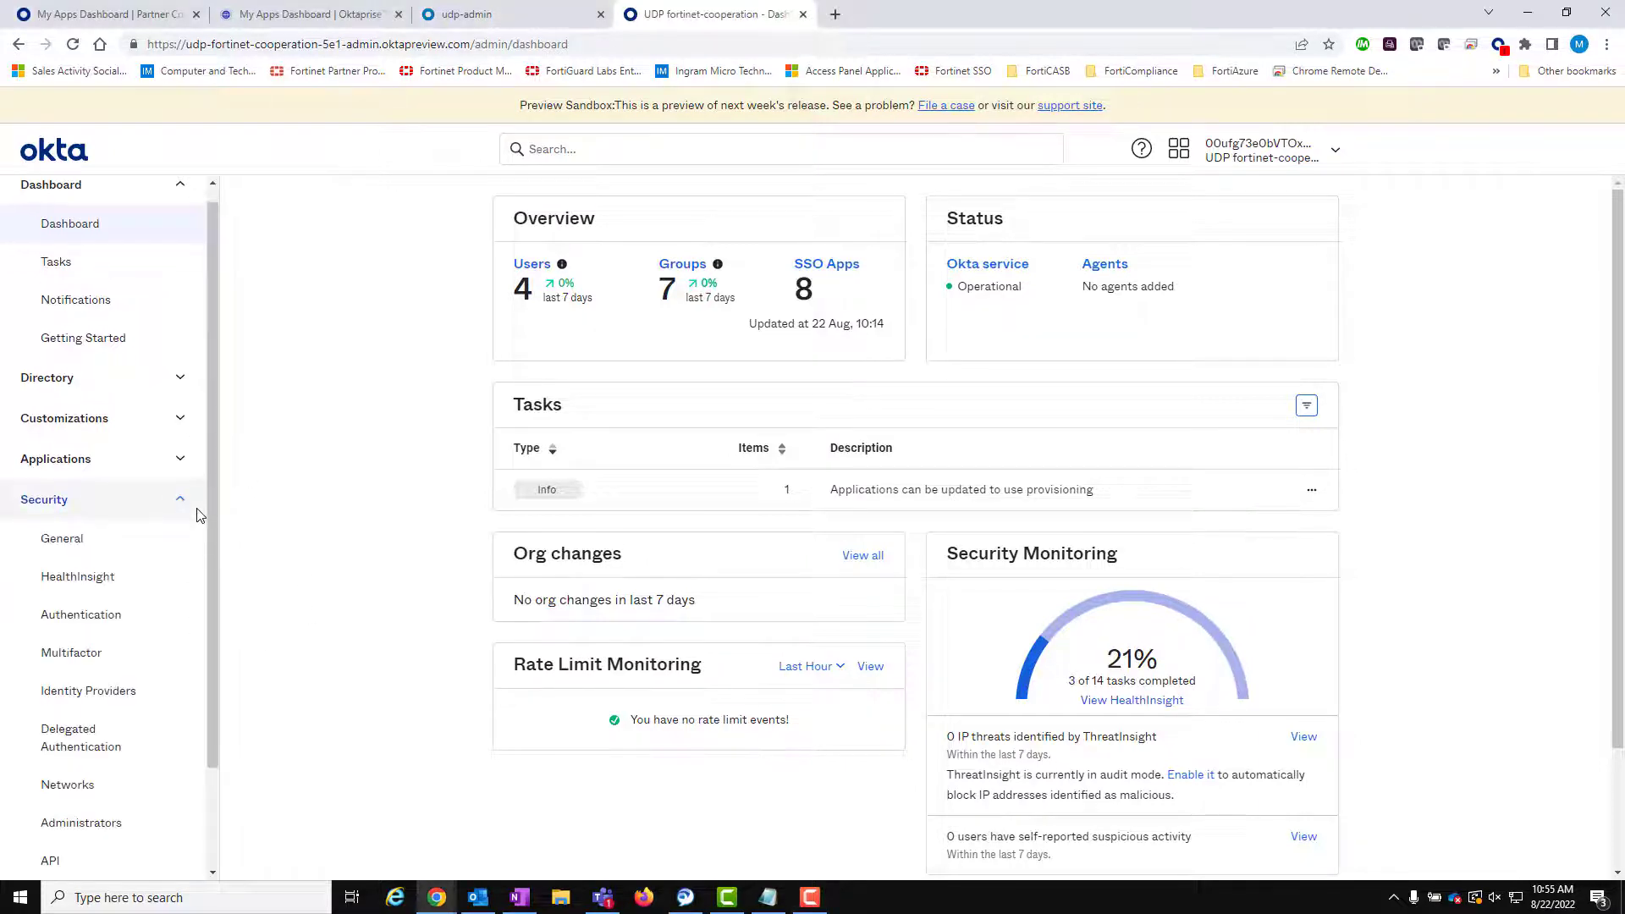
{"action": "left_click", "coordinate": [79, 651]}
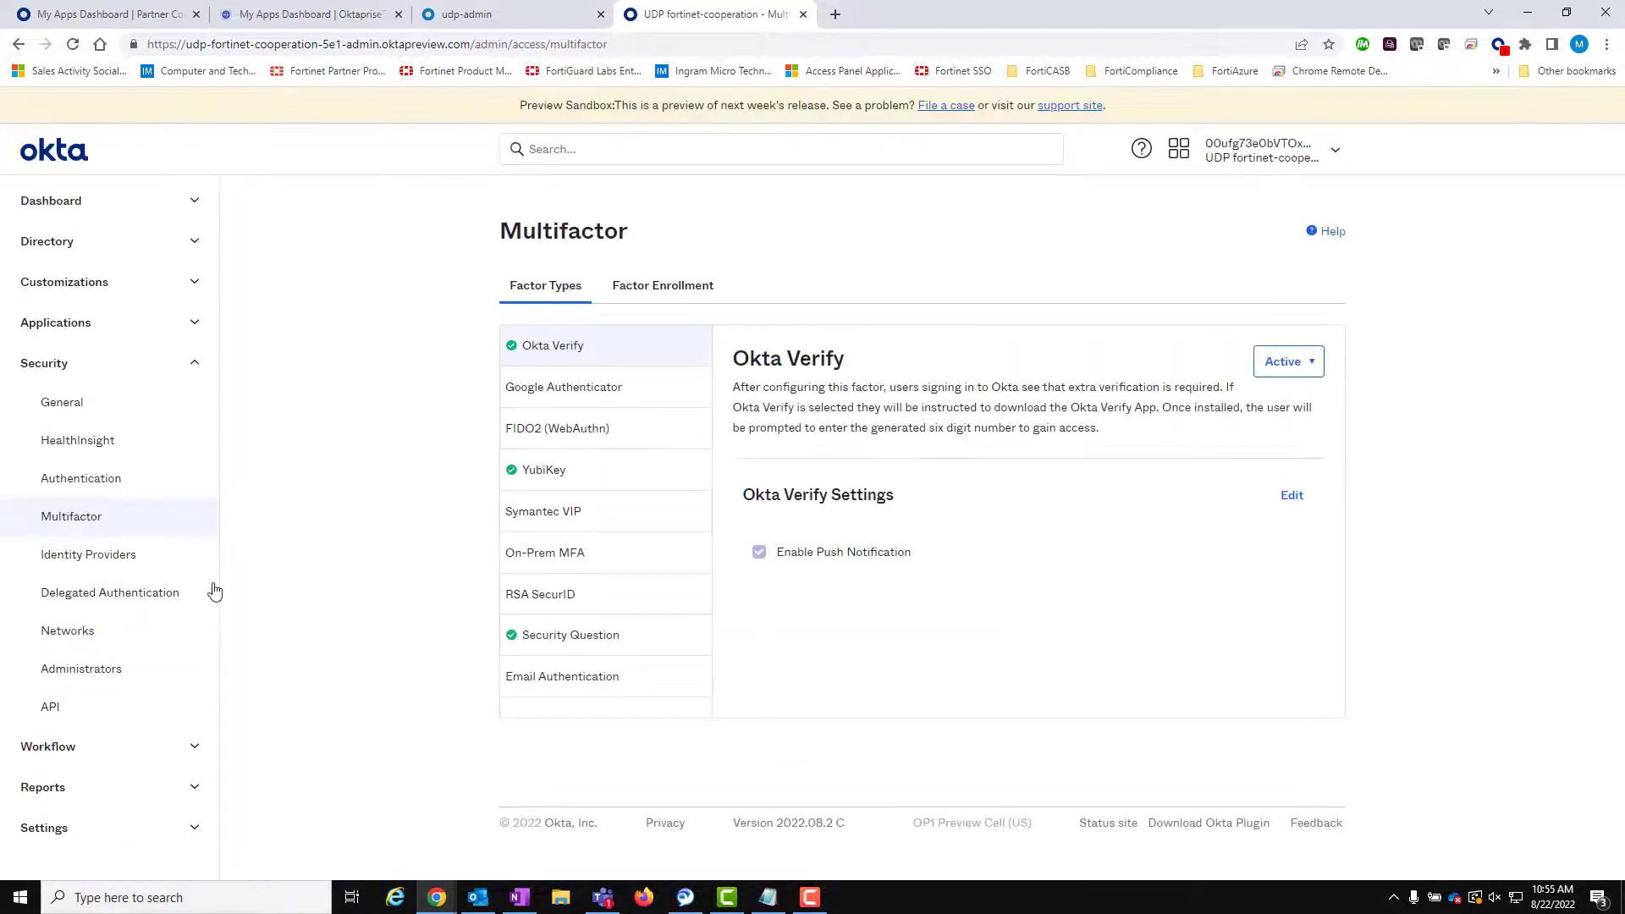
{"action": "left_click", "coordinate": [557, 461]}
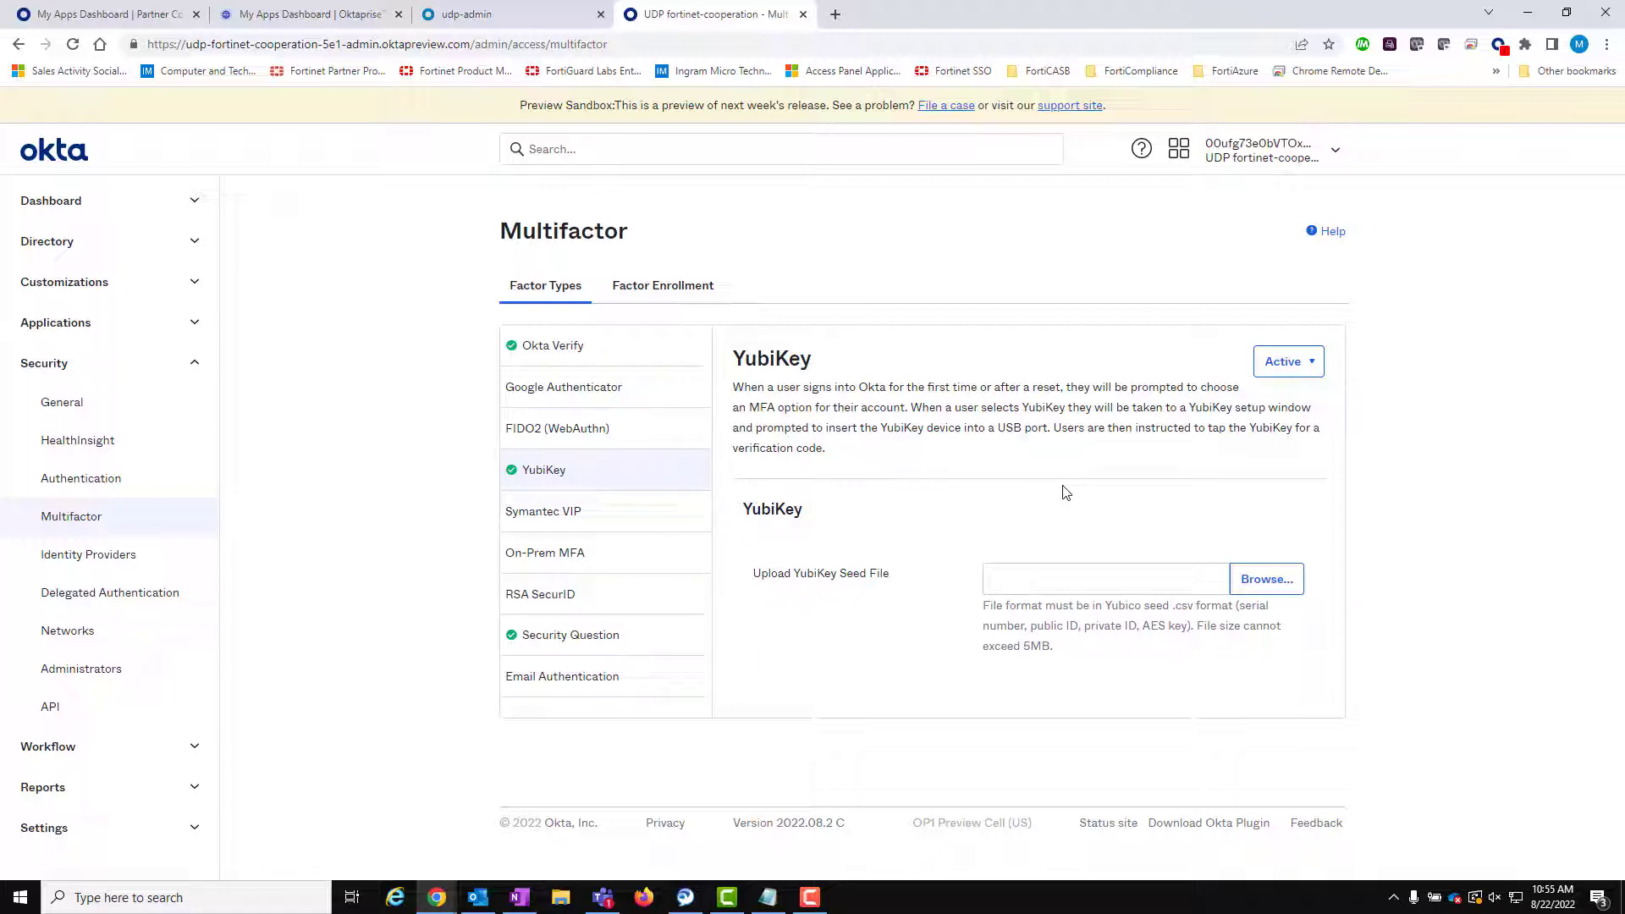
- Launch the YubiKey Personalization Tool from Windows search
{"action": "key", "text": "super"}
{"action": "type", "text": "yubi"}
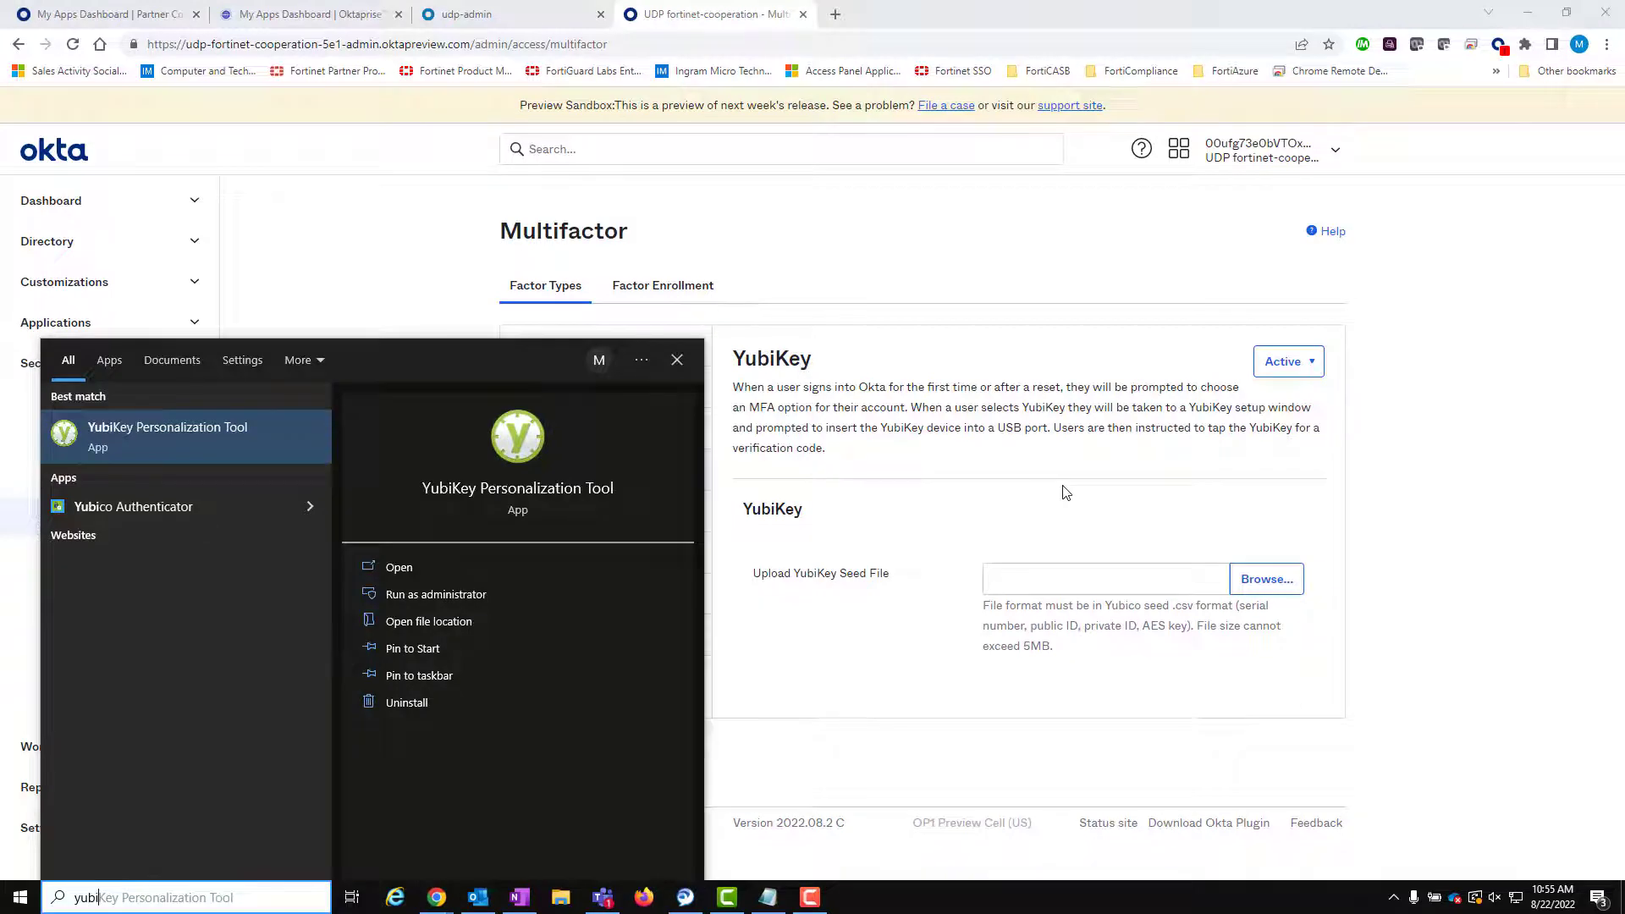
{"action": "key", "text": "Return"}
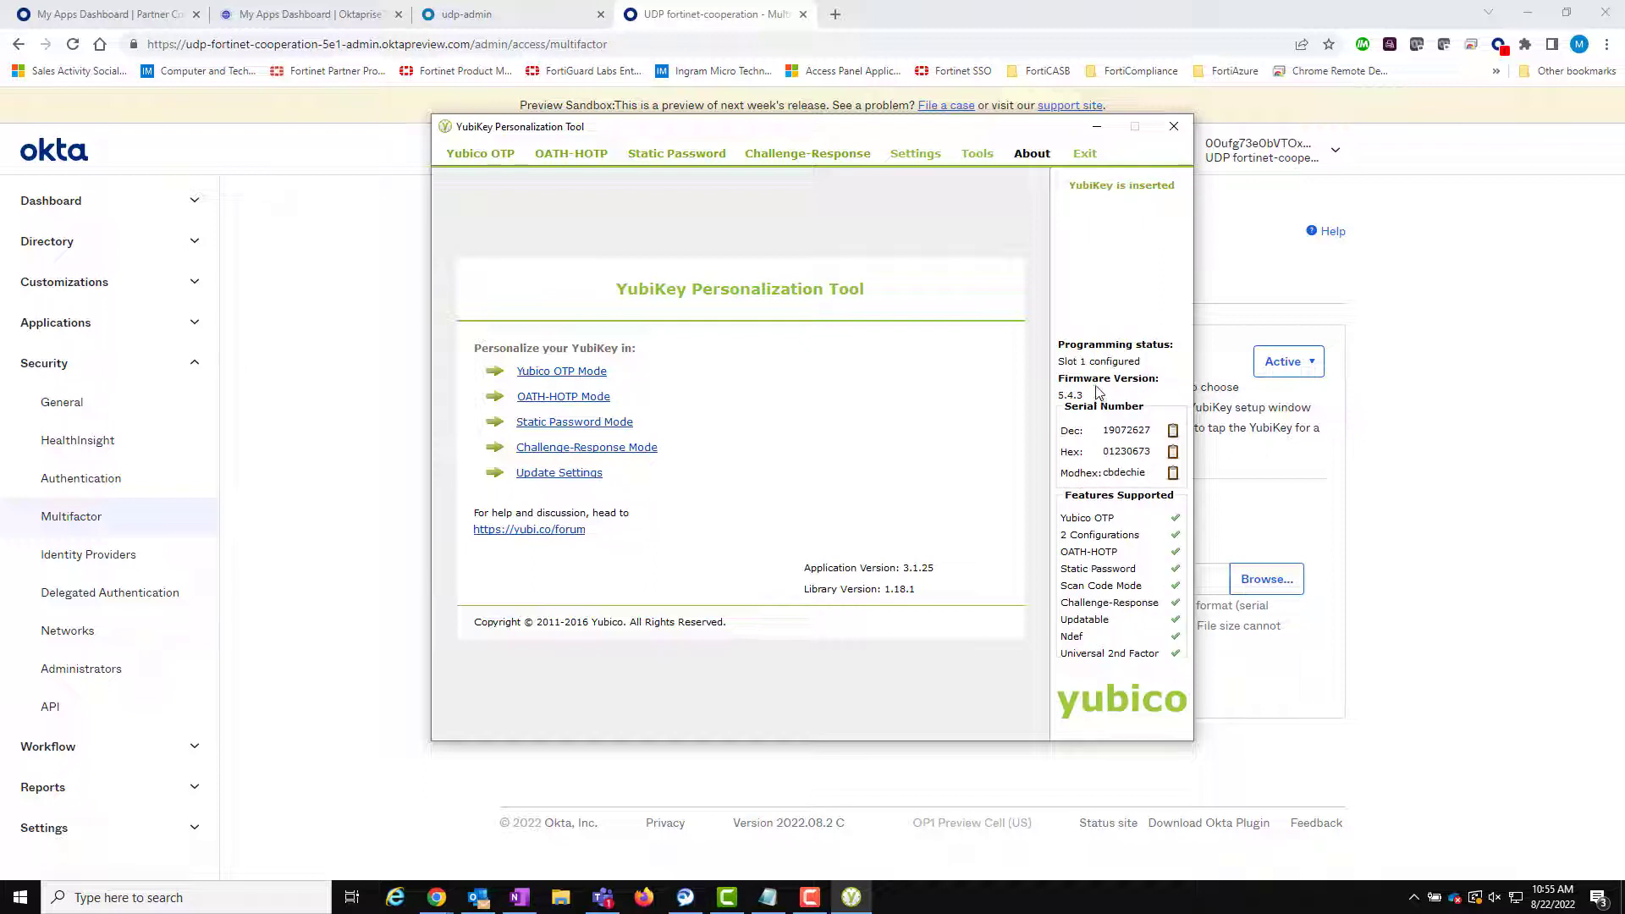
- Delete the existing configuration from Configuration Slot 1 via Tools > Delete Configuration
{"action": "left_click", "coordinate": [977, 155]}
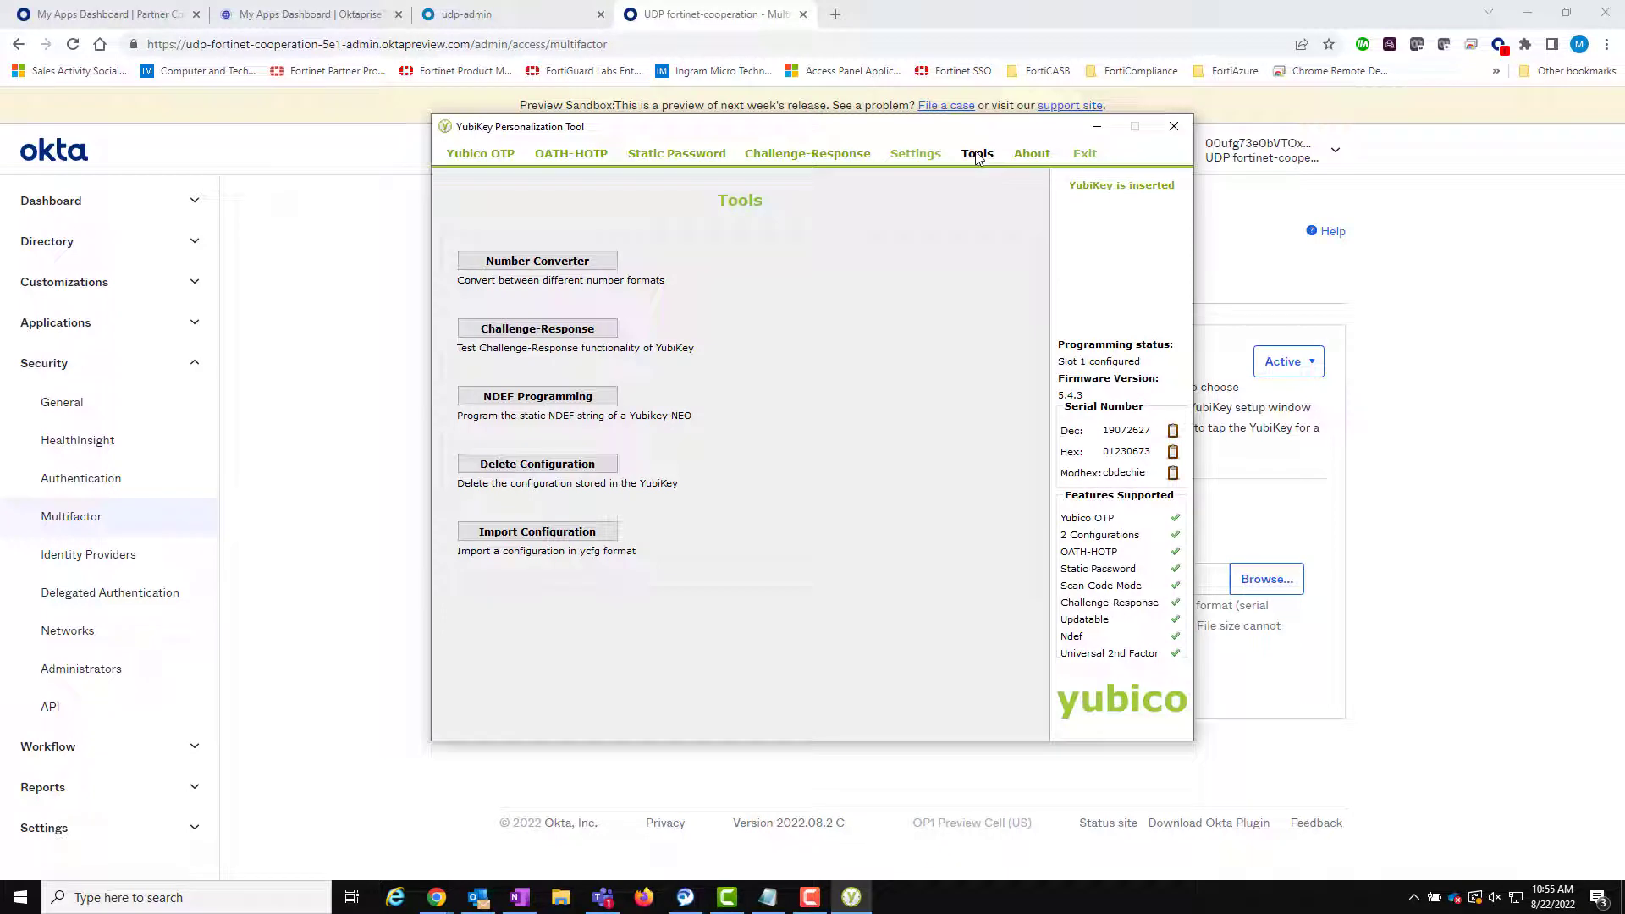
{"action": "left_click", "coordinate": [577, 467]}
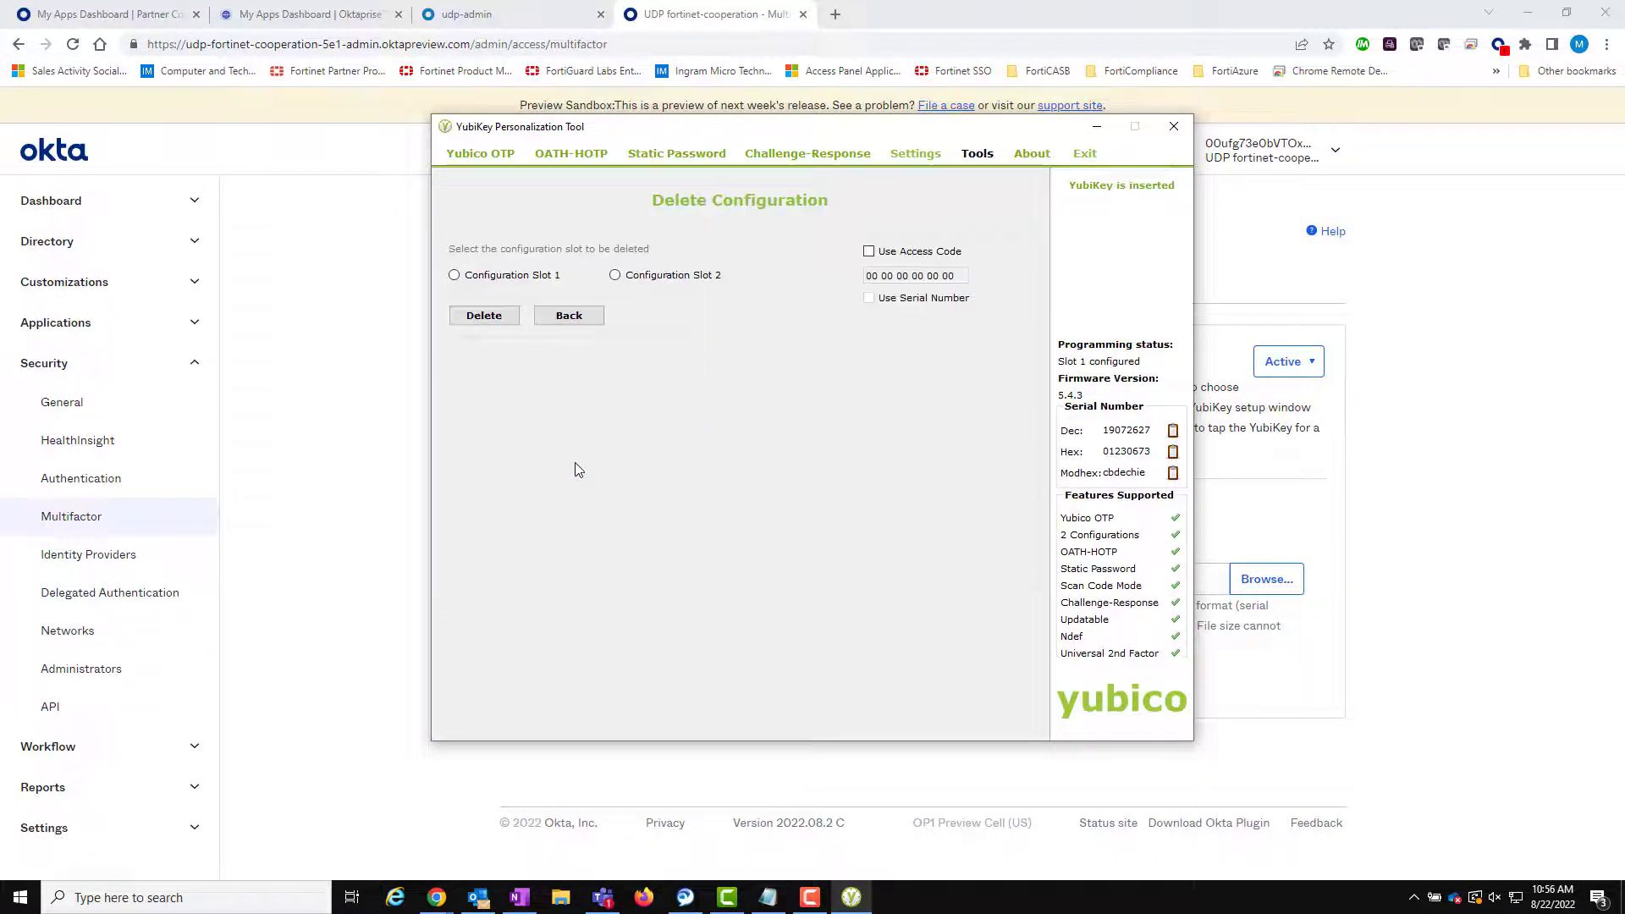
{"action": "left_click", "coordinate": [512, 275]}
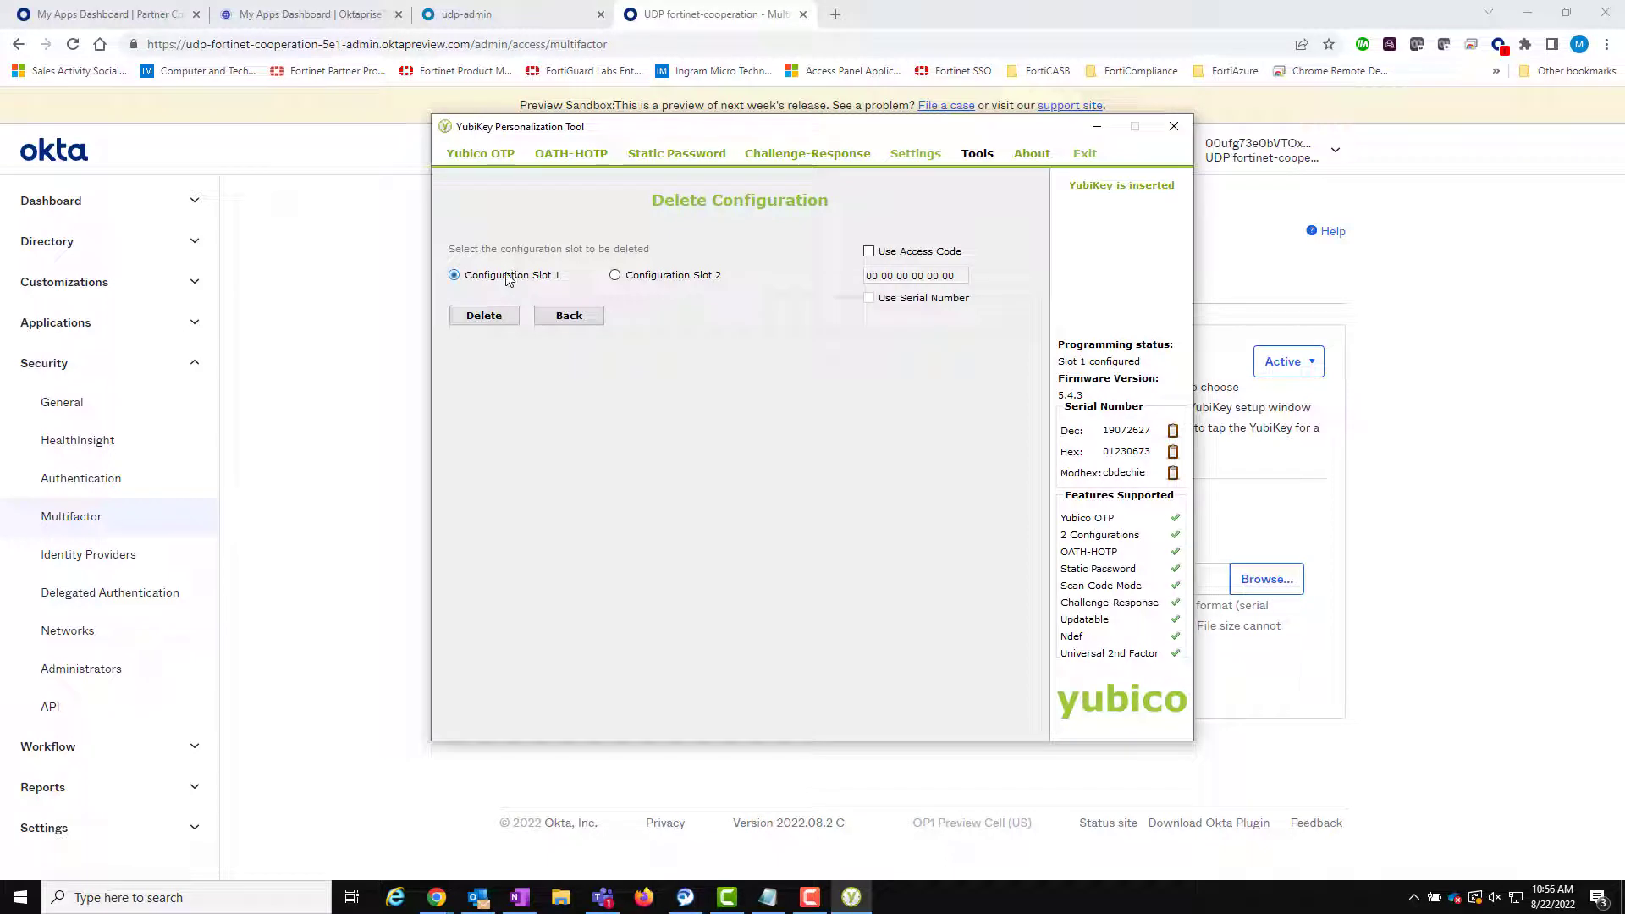
{"action": "left_click", "coordinate": [499, 315]}
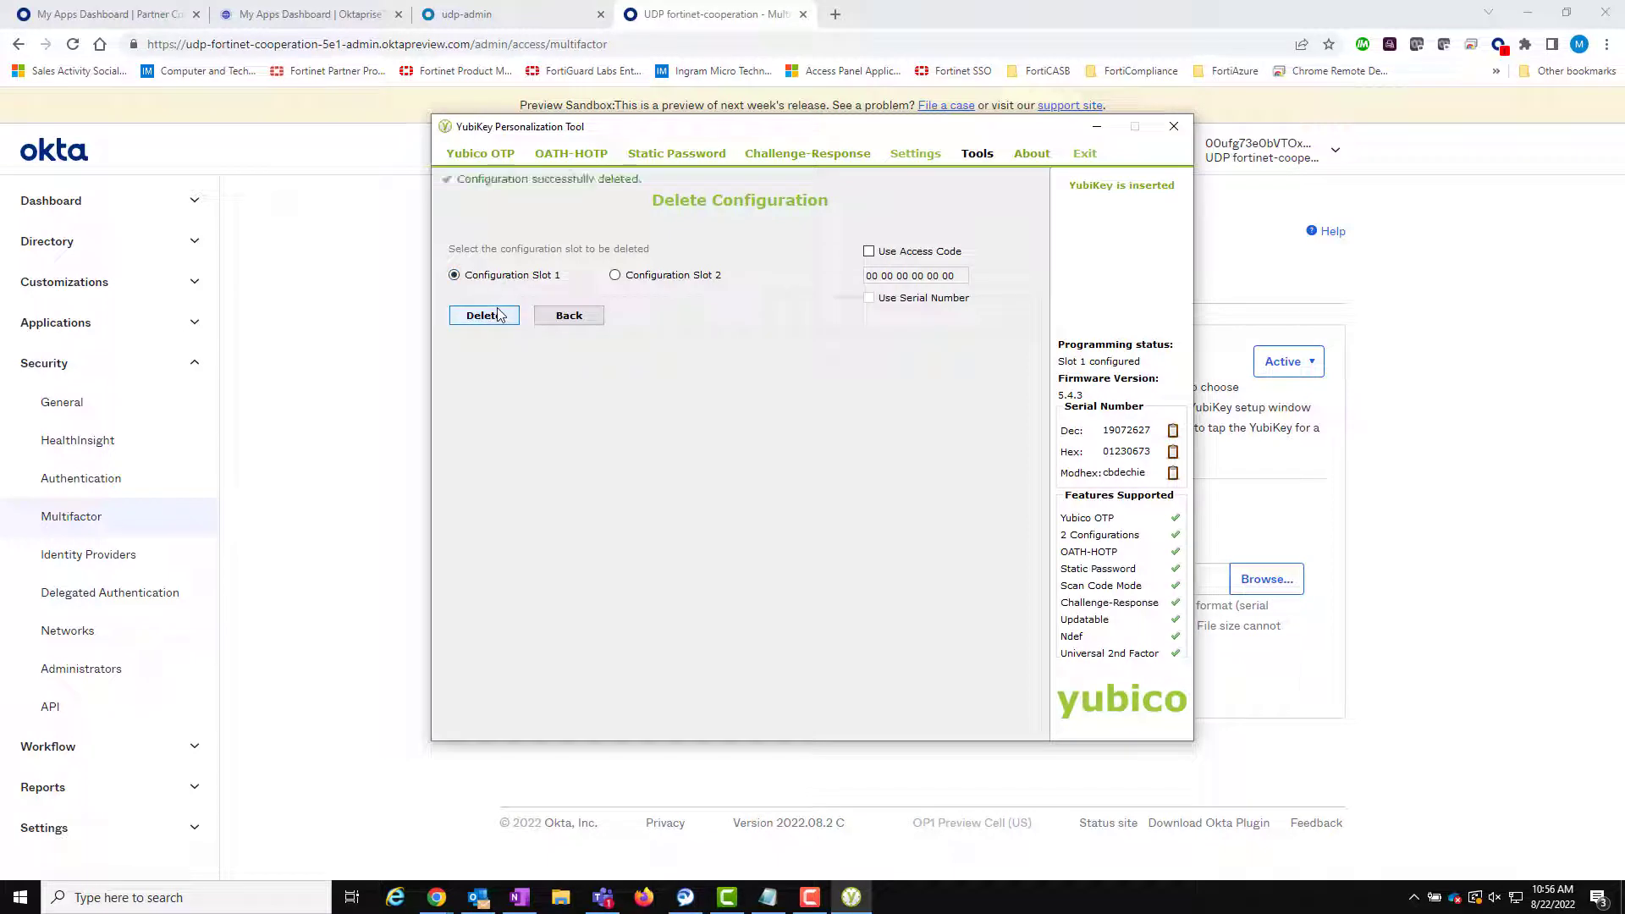
- In advanced Yubico OTP mode for Slot 1, generate new public identity, private identity and secret key
{"action": "left_click", "coordinate": [497, 158]}
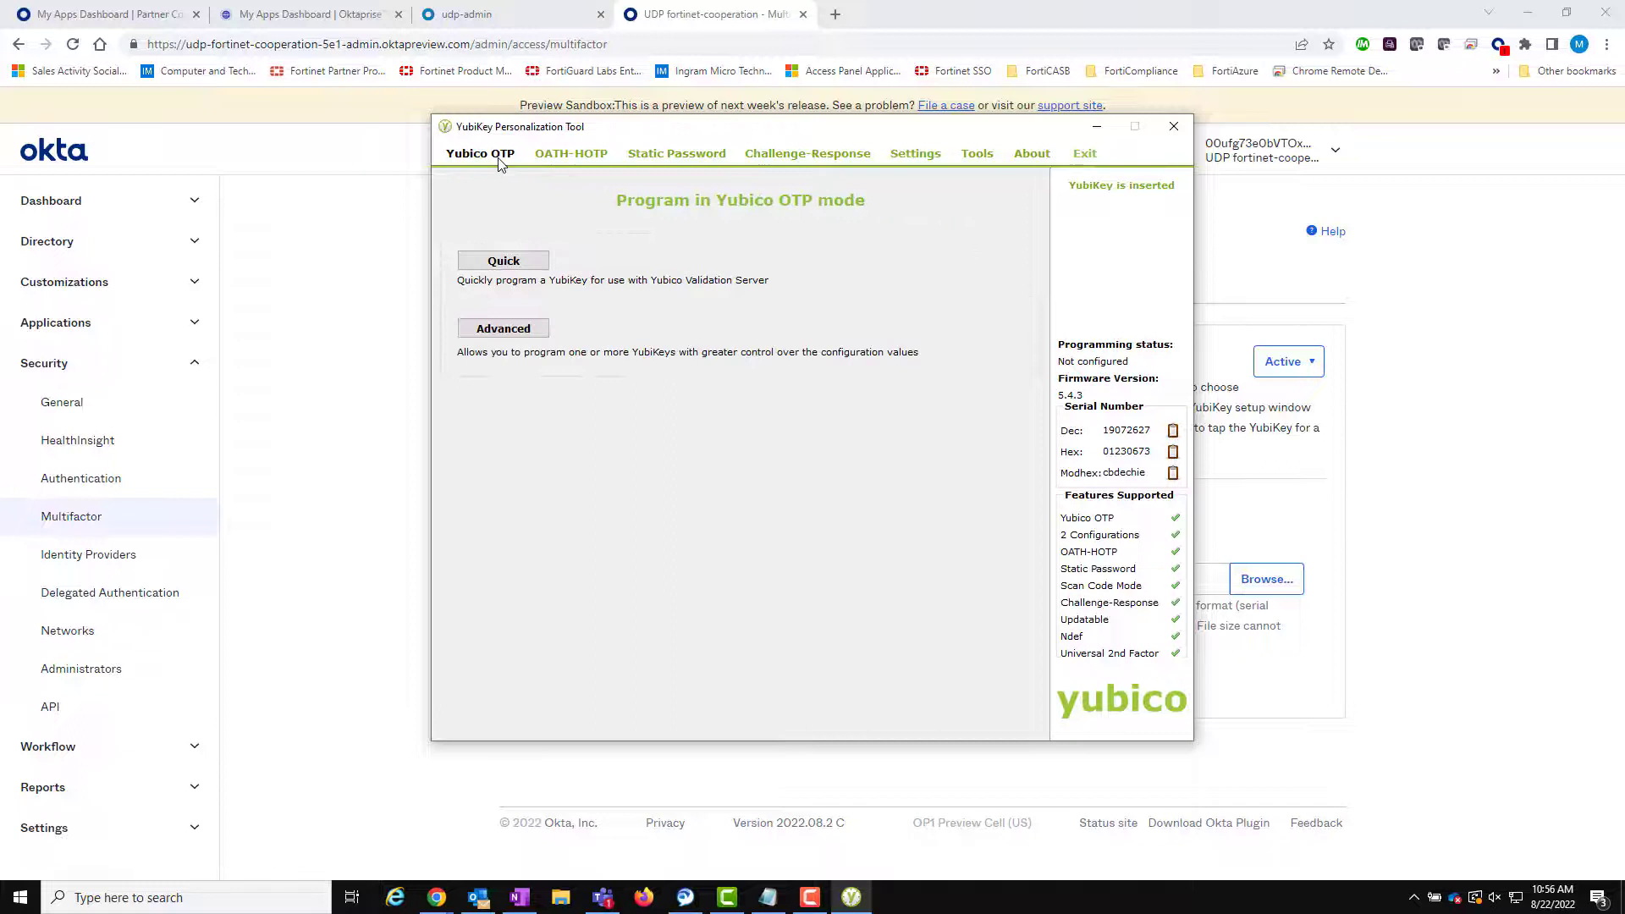
{"action": "left_click", "coordinate": [504, 328]}
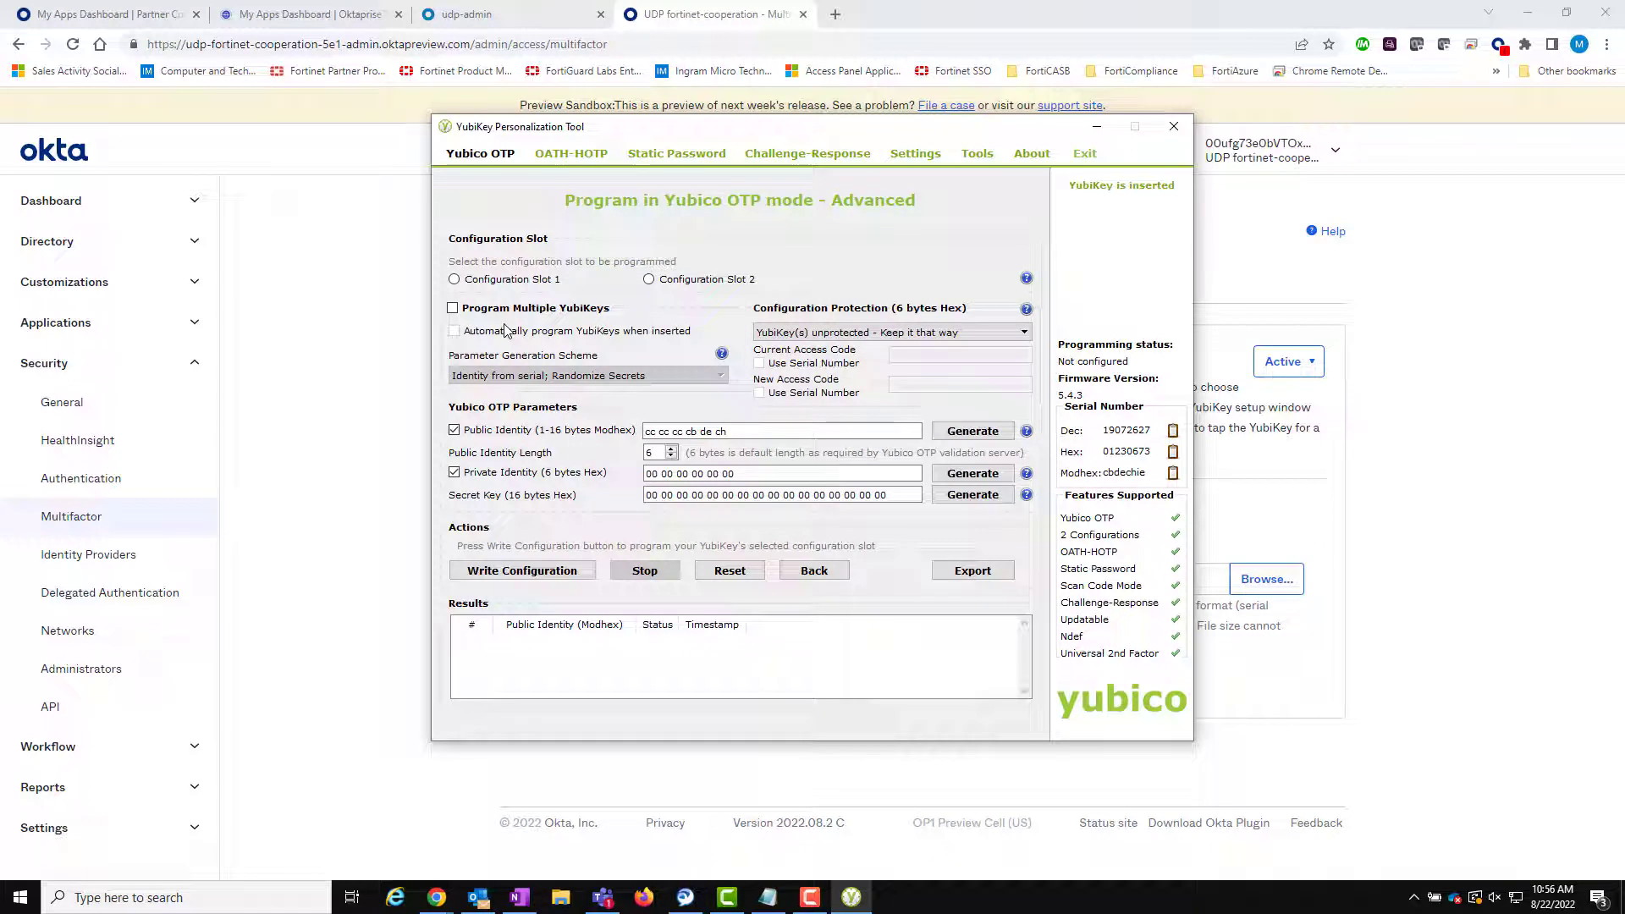
{"action": "left_click", "coordinate": [498, 287]}
{"action": "left_click", "coordinate": [960, 434]}
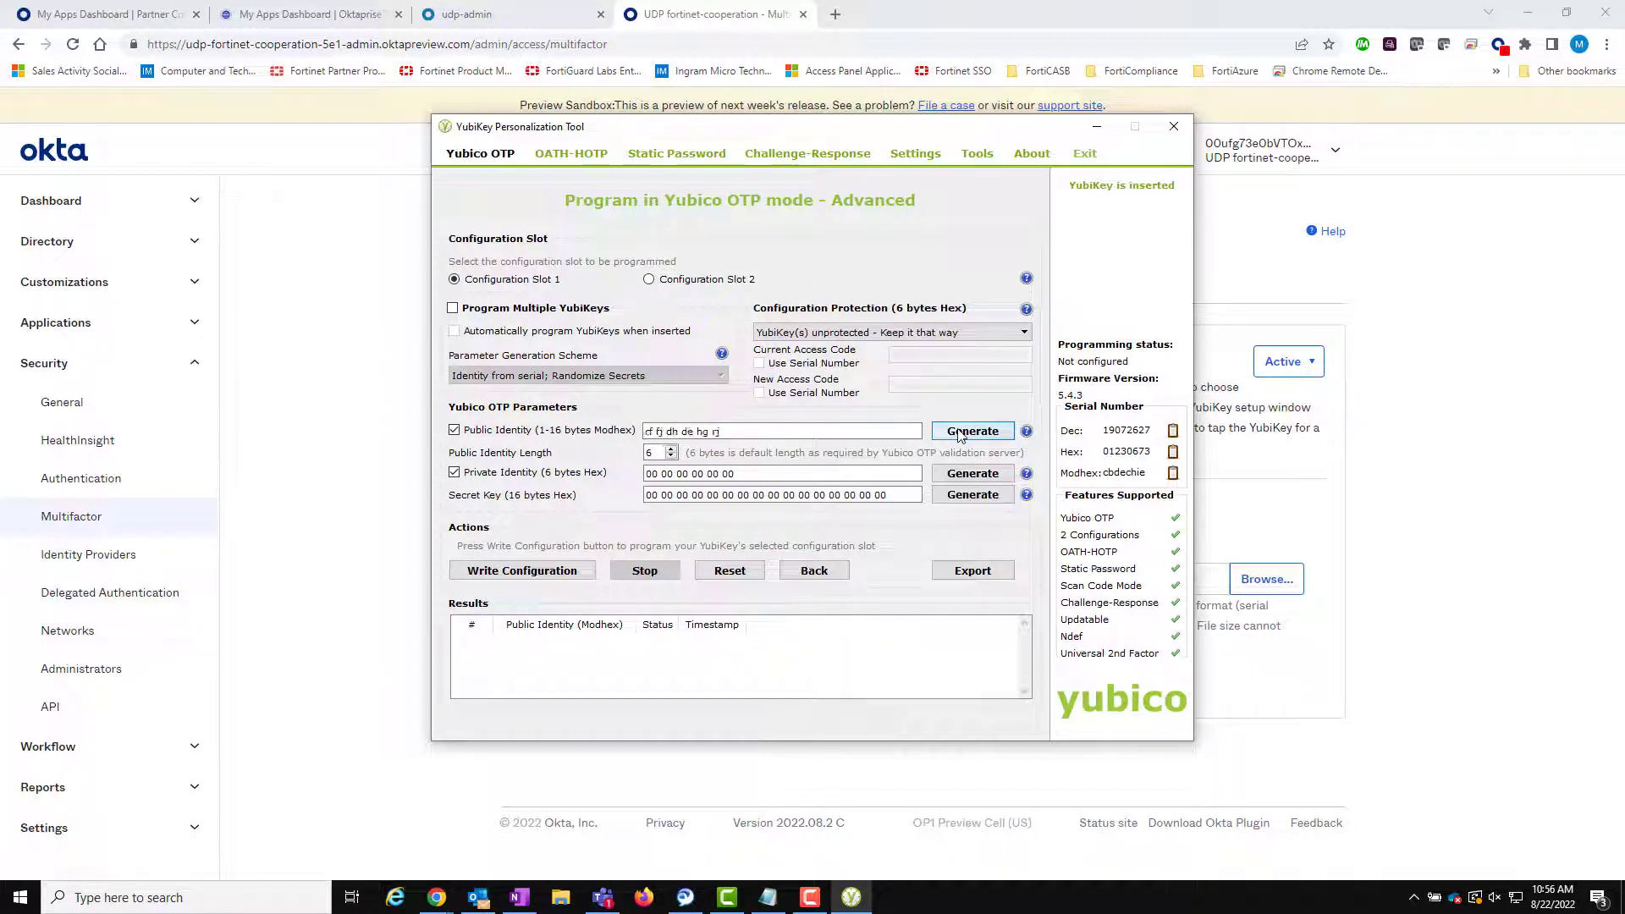
{"action": "left_click", "coordinate": [971, 473]}
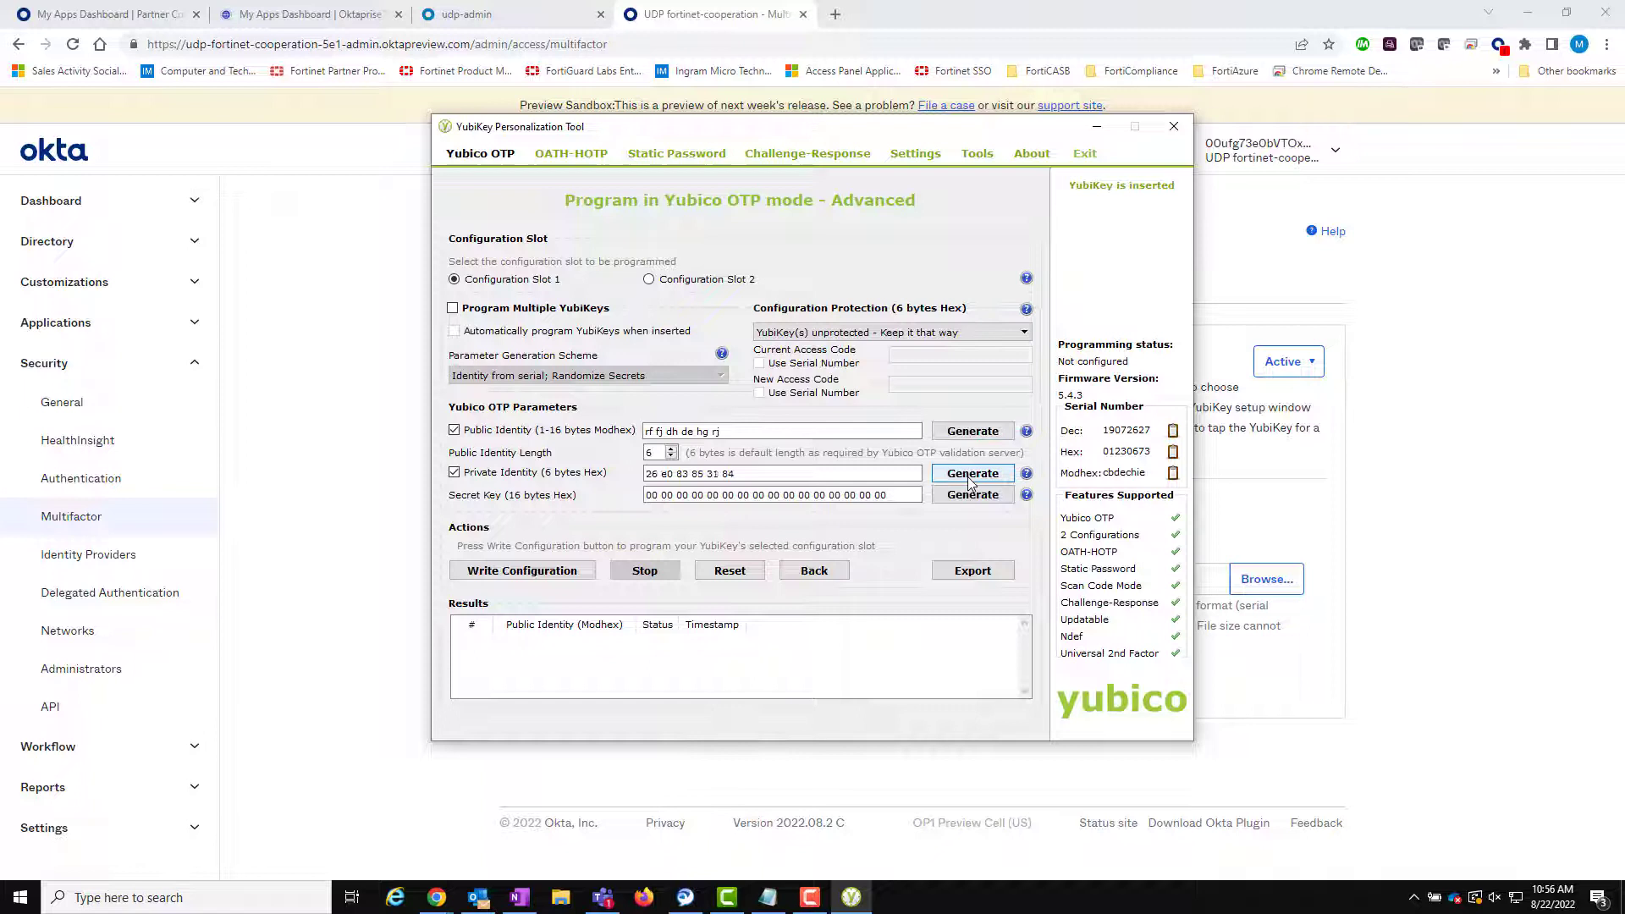
{"action": "left_click", "coordinate": [974, 497]}
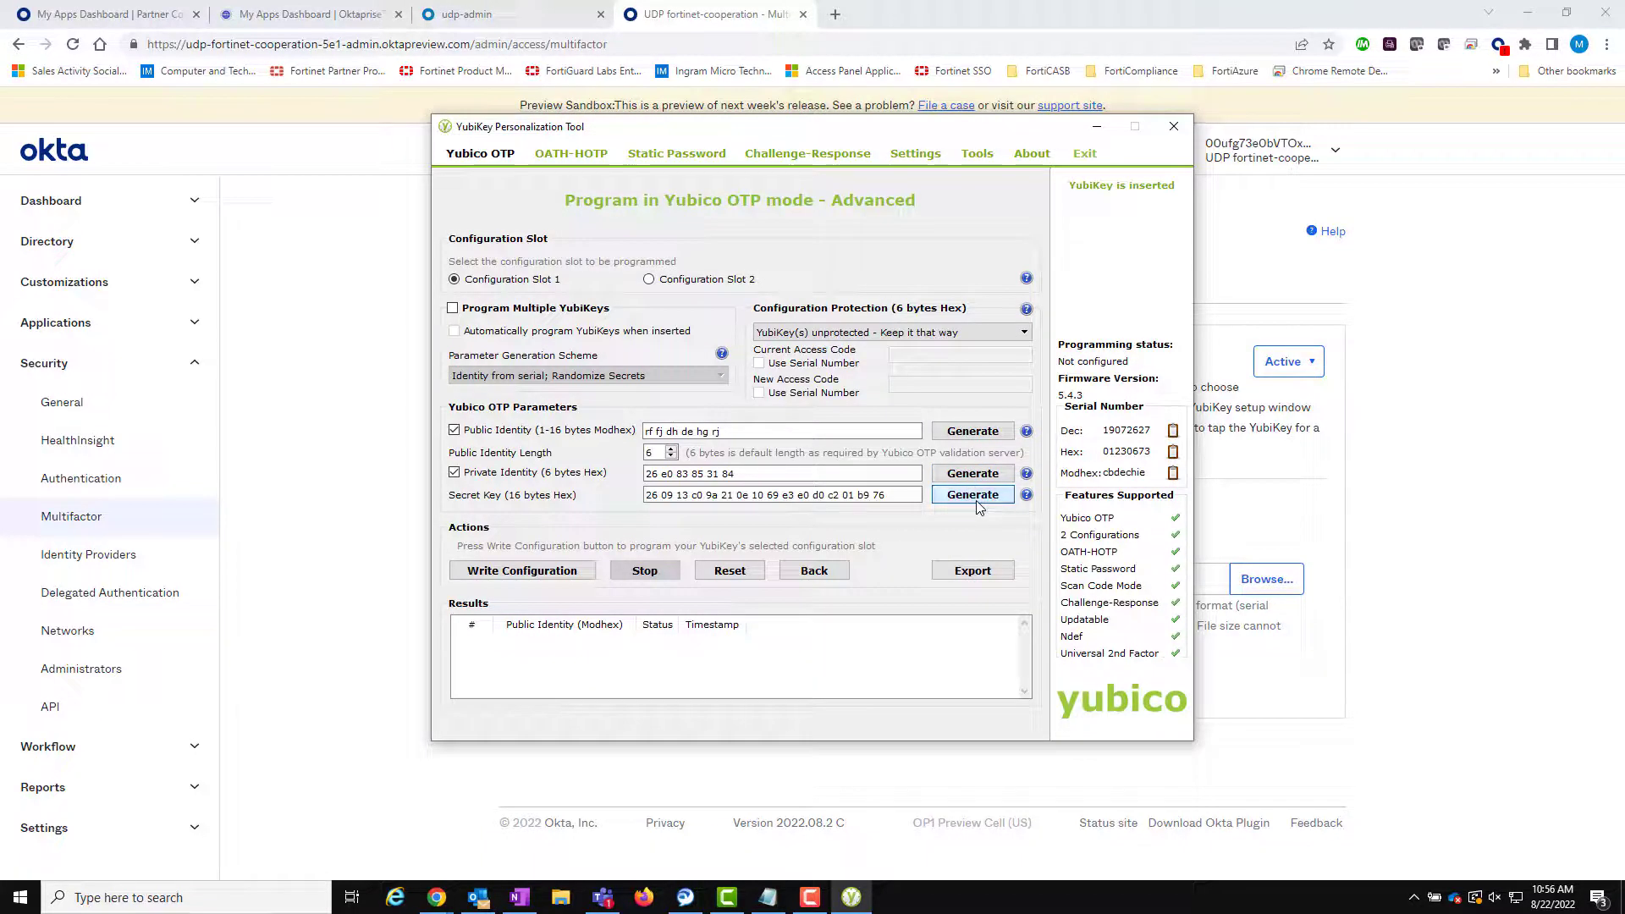
- Write the configuration to Slot 1 and save the log as configuration_log_17
{"action": "left_click", "coordinate": [570, 573]}
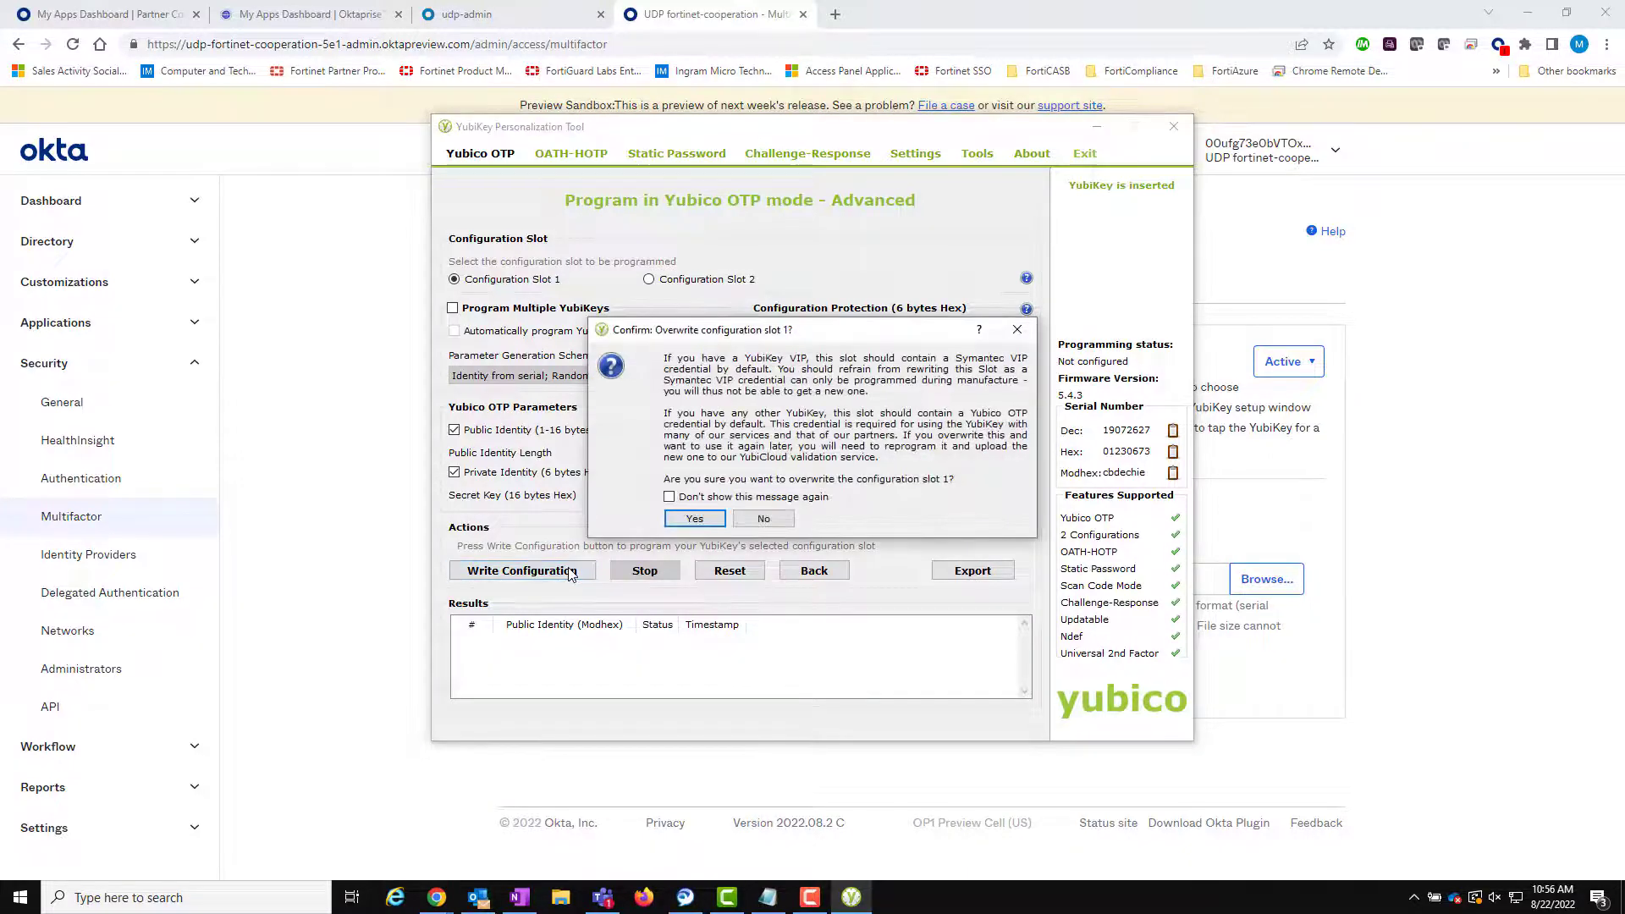
{"action": "left_click", "coordinate": [693, 518]}
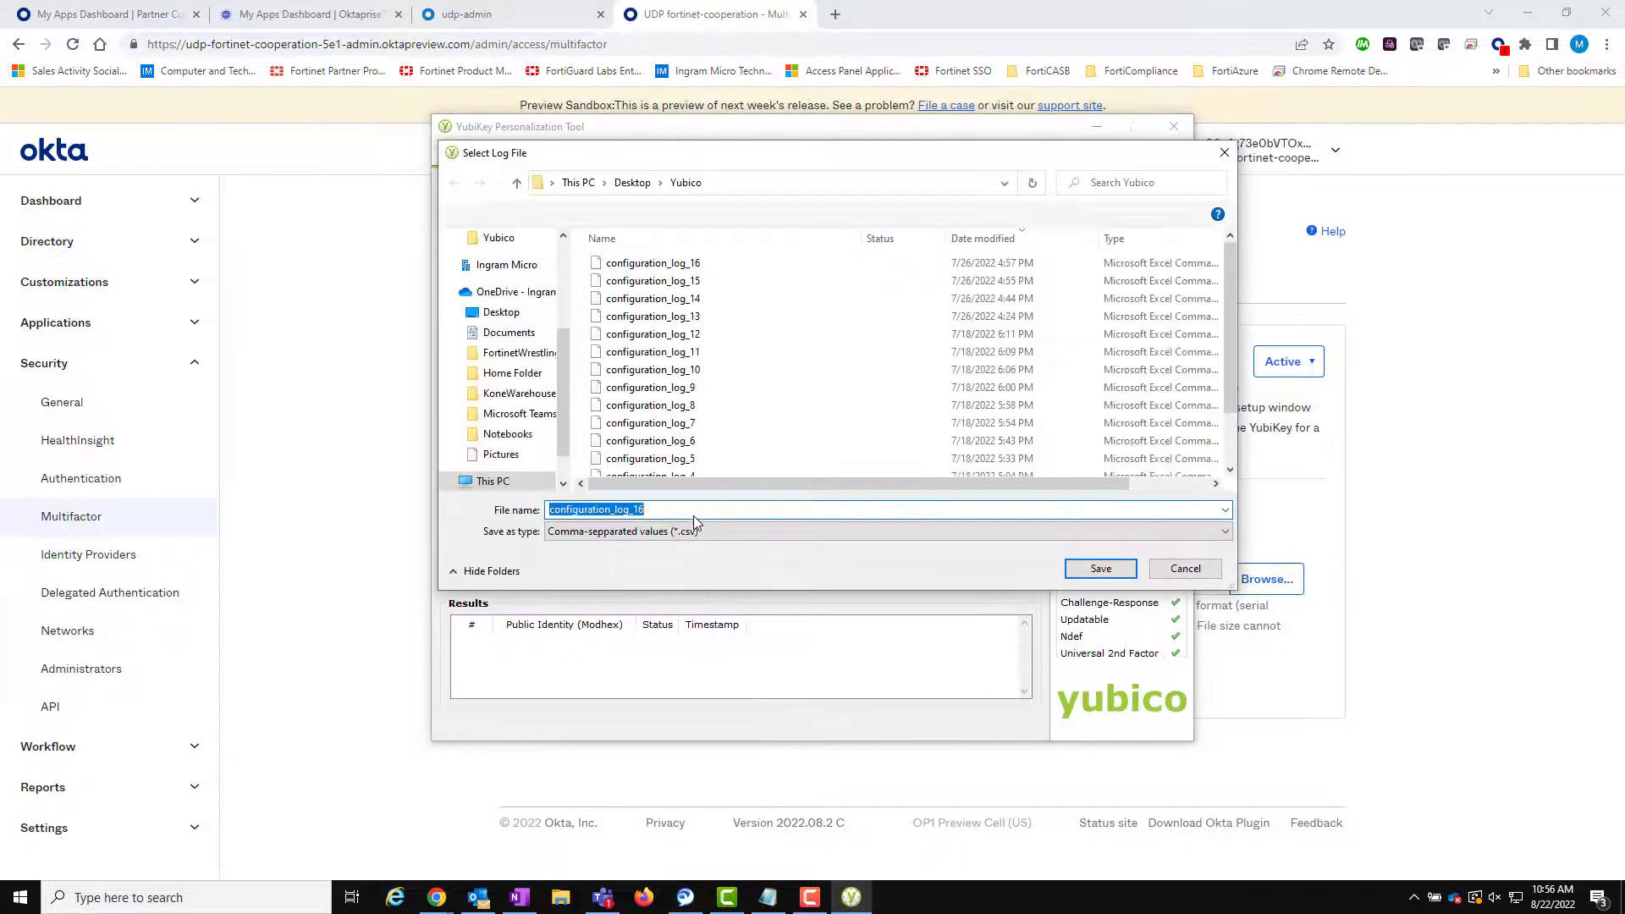
{"action": "left_click", "coordinate": [692, 508]}
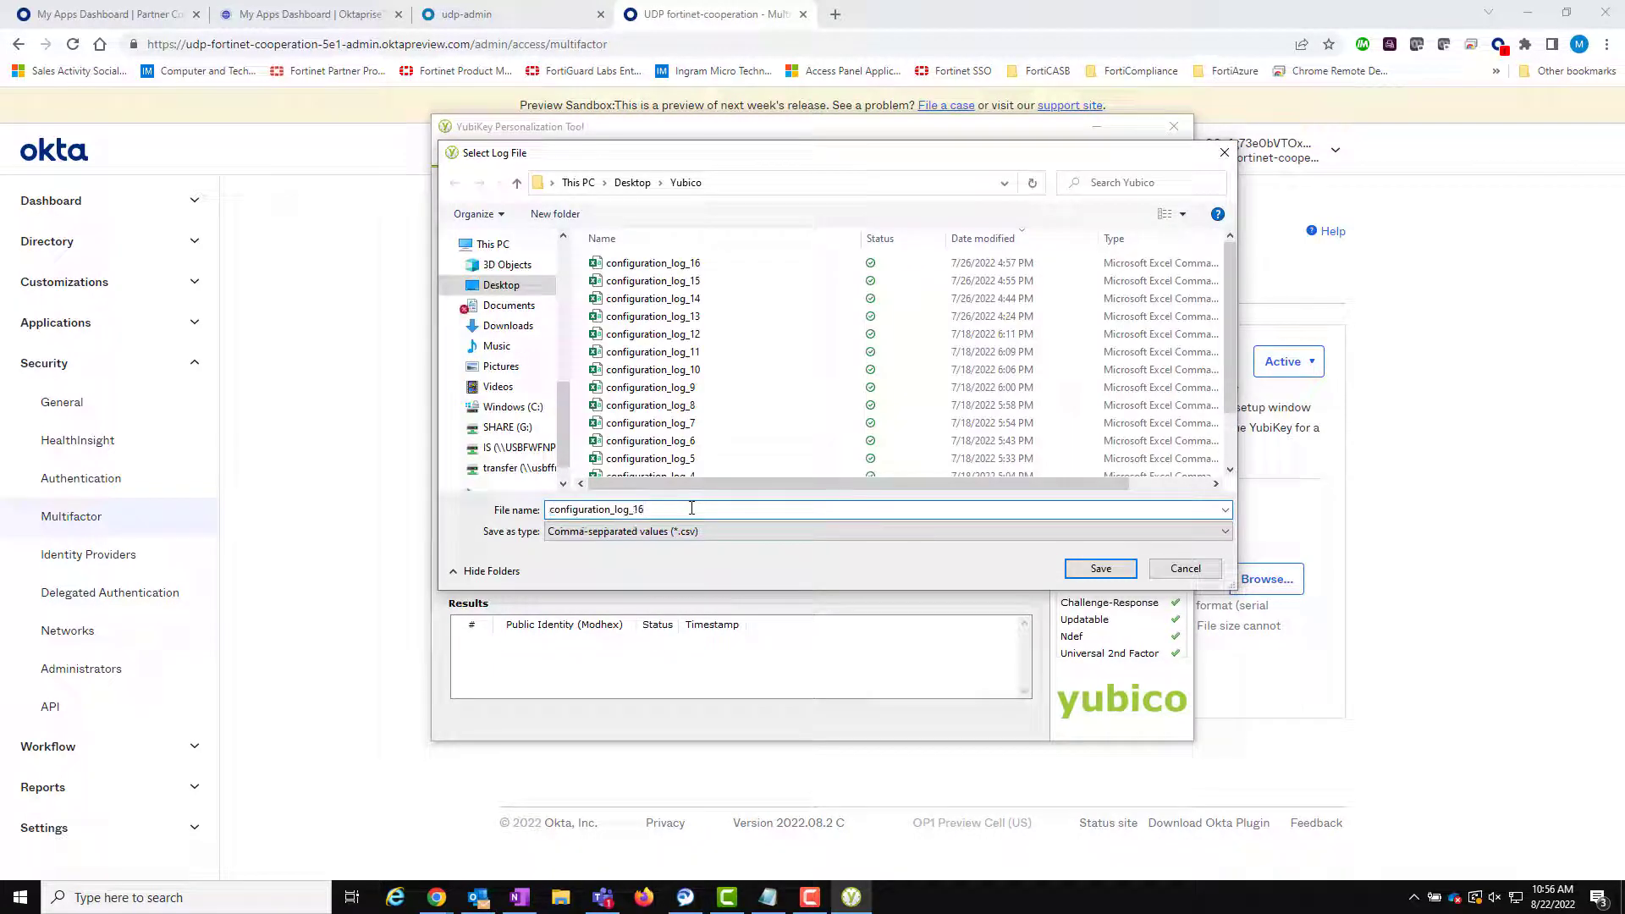
{"action": "key", "text": "BackSpace"}
{"action": "type", "text": "7"}
{"action": "key", "text": "Return"}
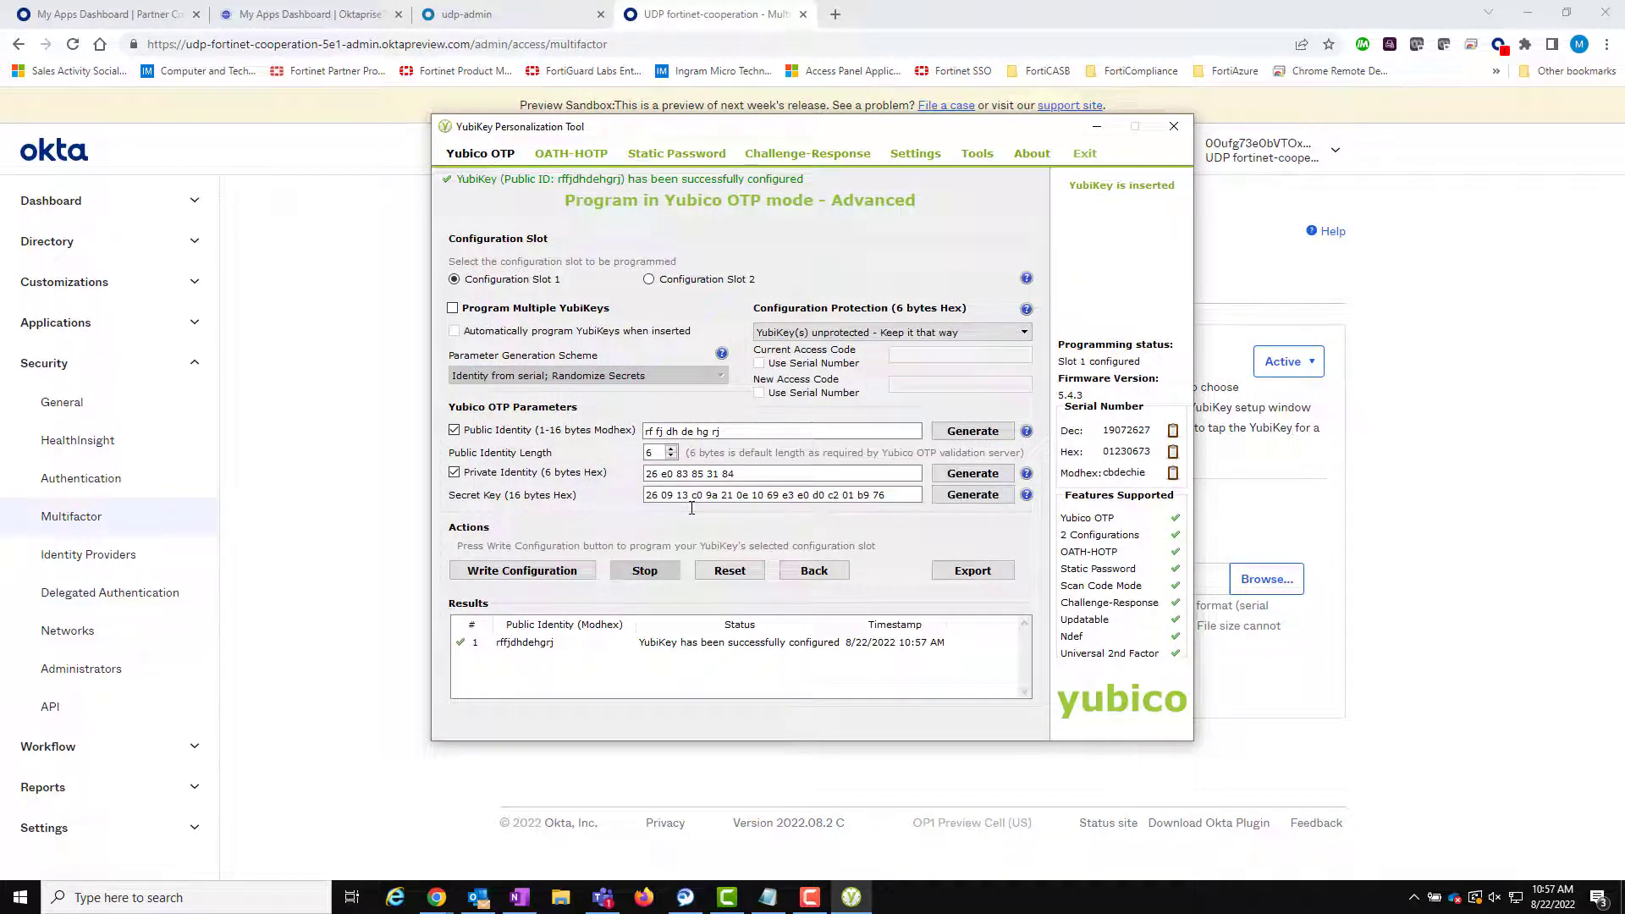
- Upload configuration_log_17 as the YubiKey seed file in Okta and open the YubiKey report
{"action": "left_click", "coordinate": [1097, 127]}
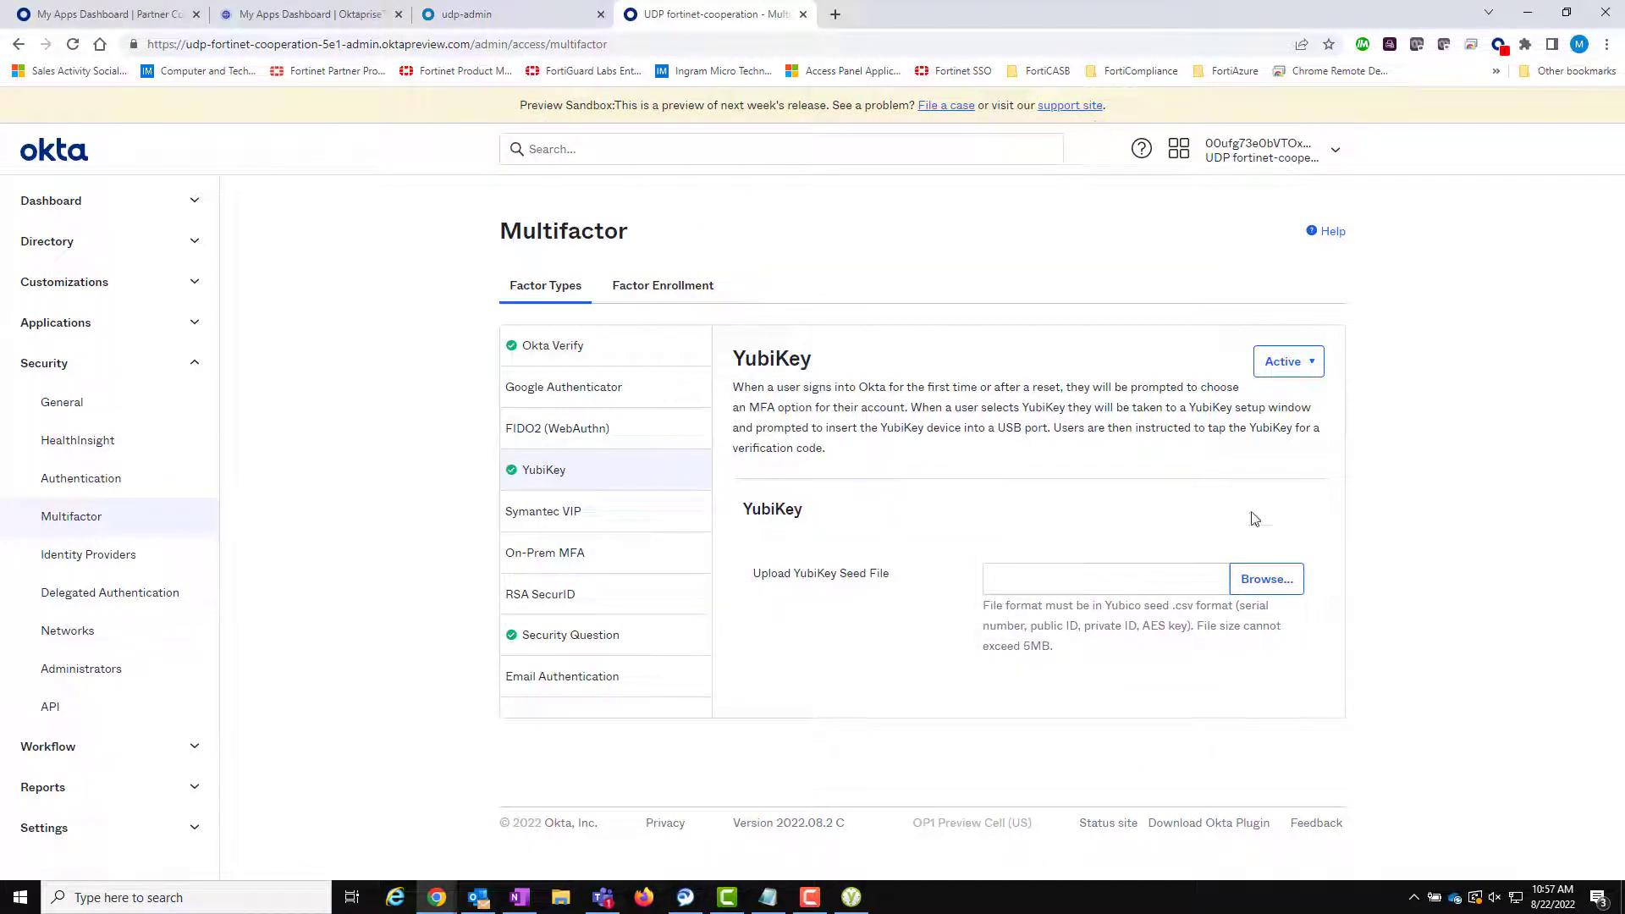
{"action": "left_click", "coordinate": [1269, 591]}
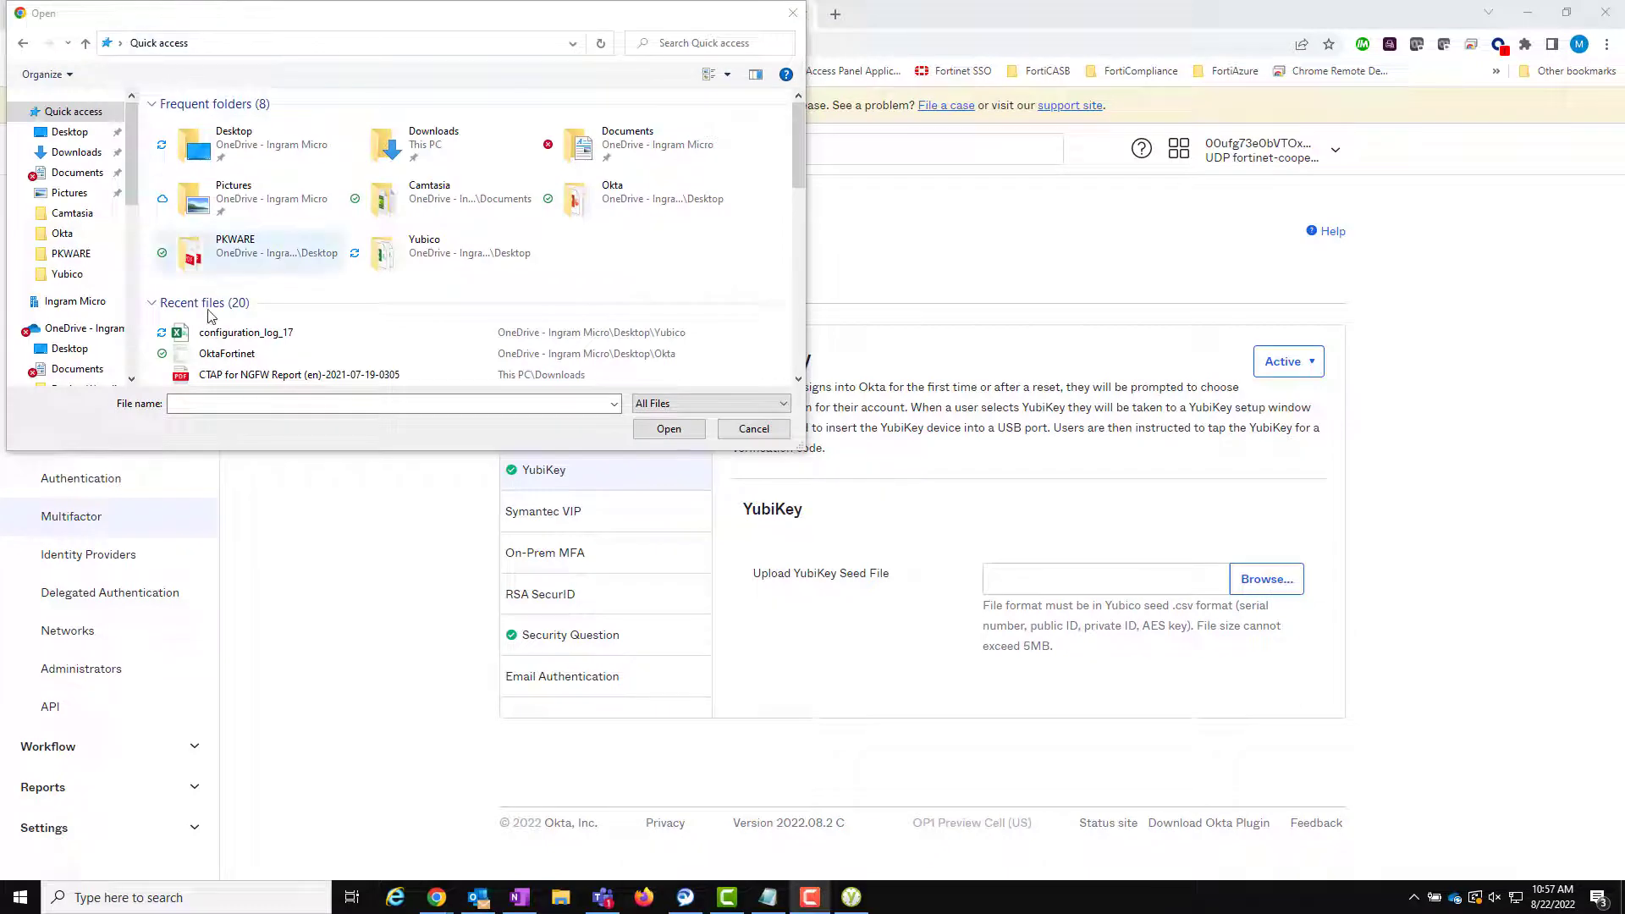
{"action": "left_click", "coordinate": [216, 331]}
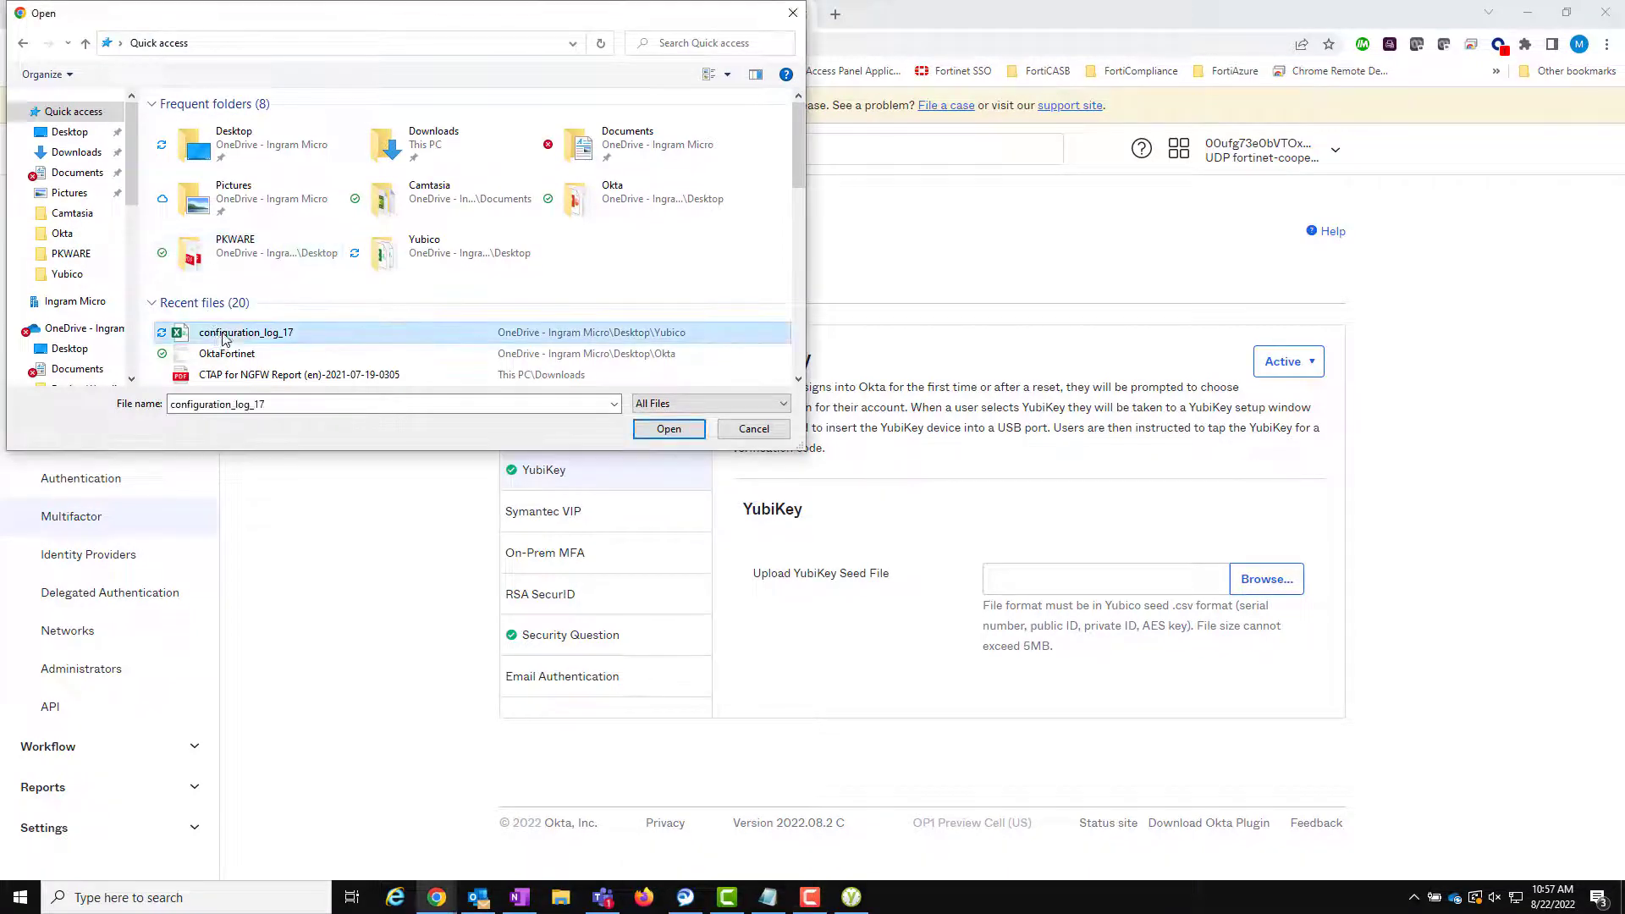
{"action": "left_click", "coordinate": [667, 429]}
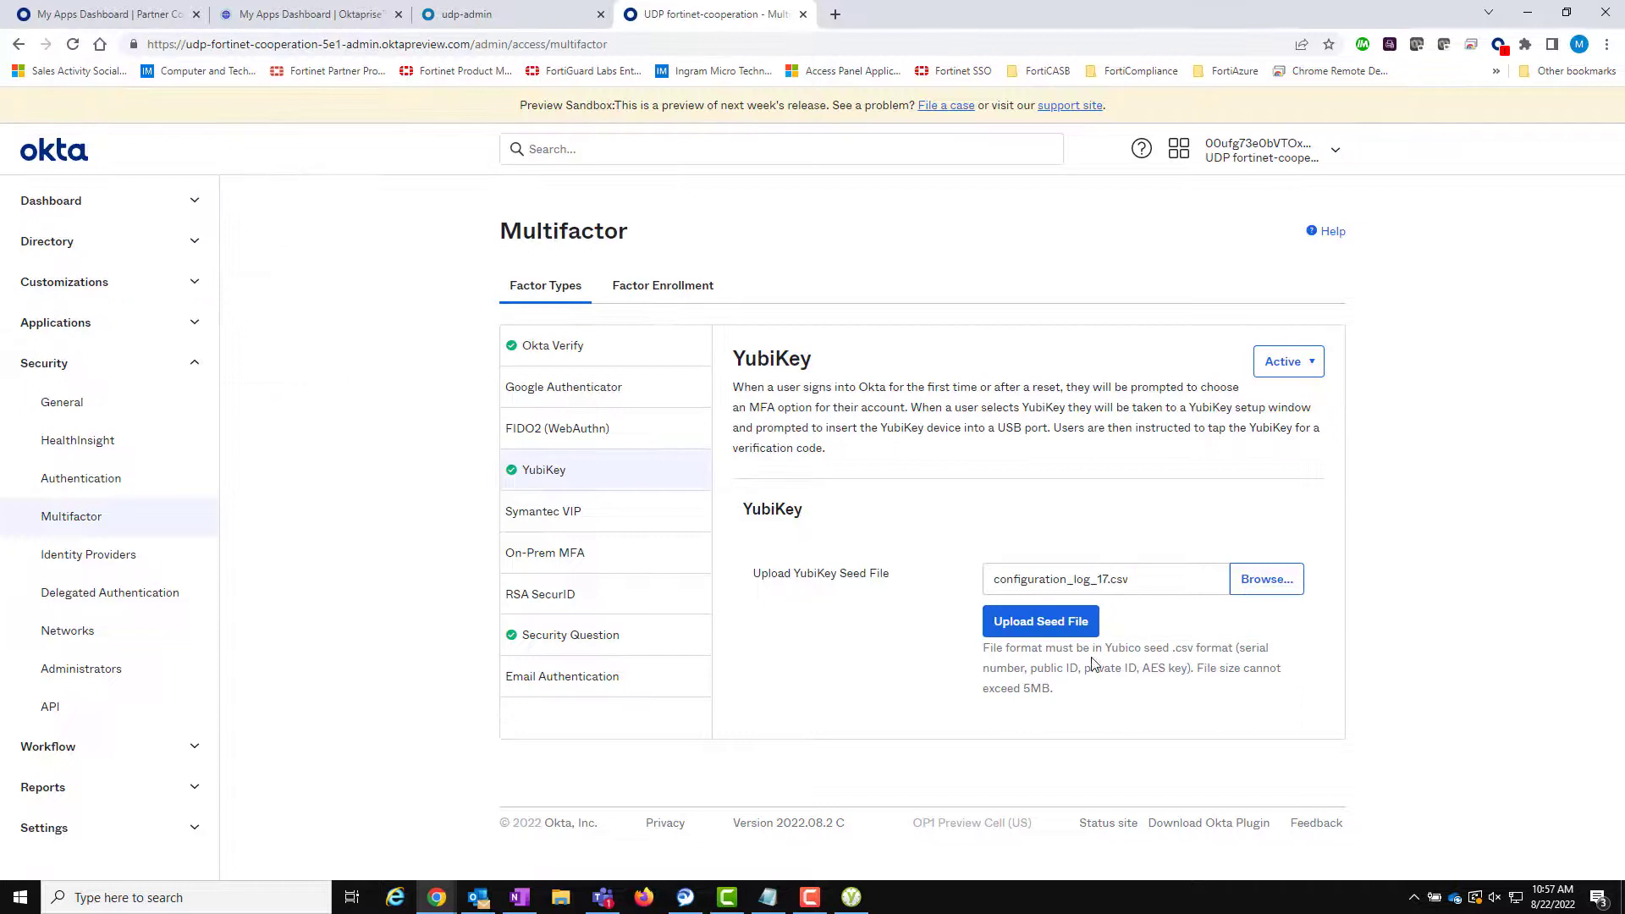
{"action": "left_click", "coordinate": [1091, 623]}
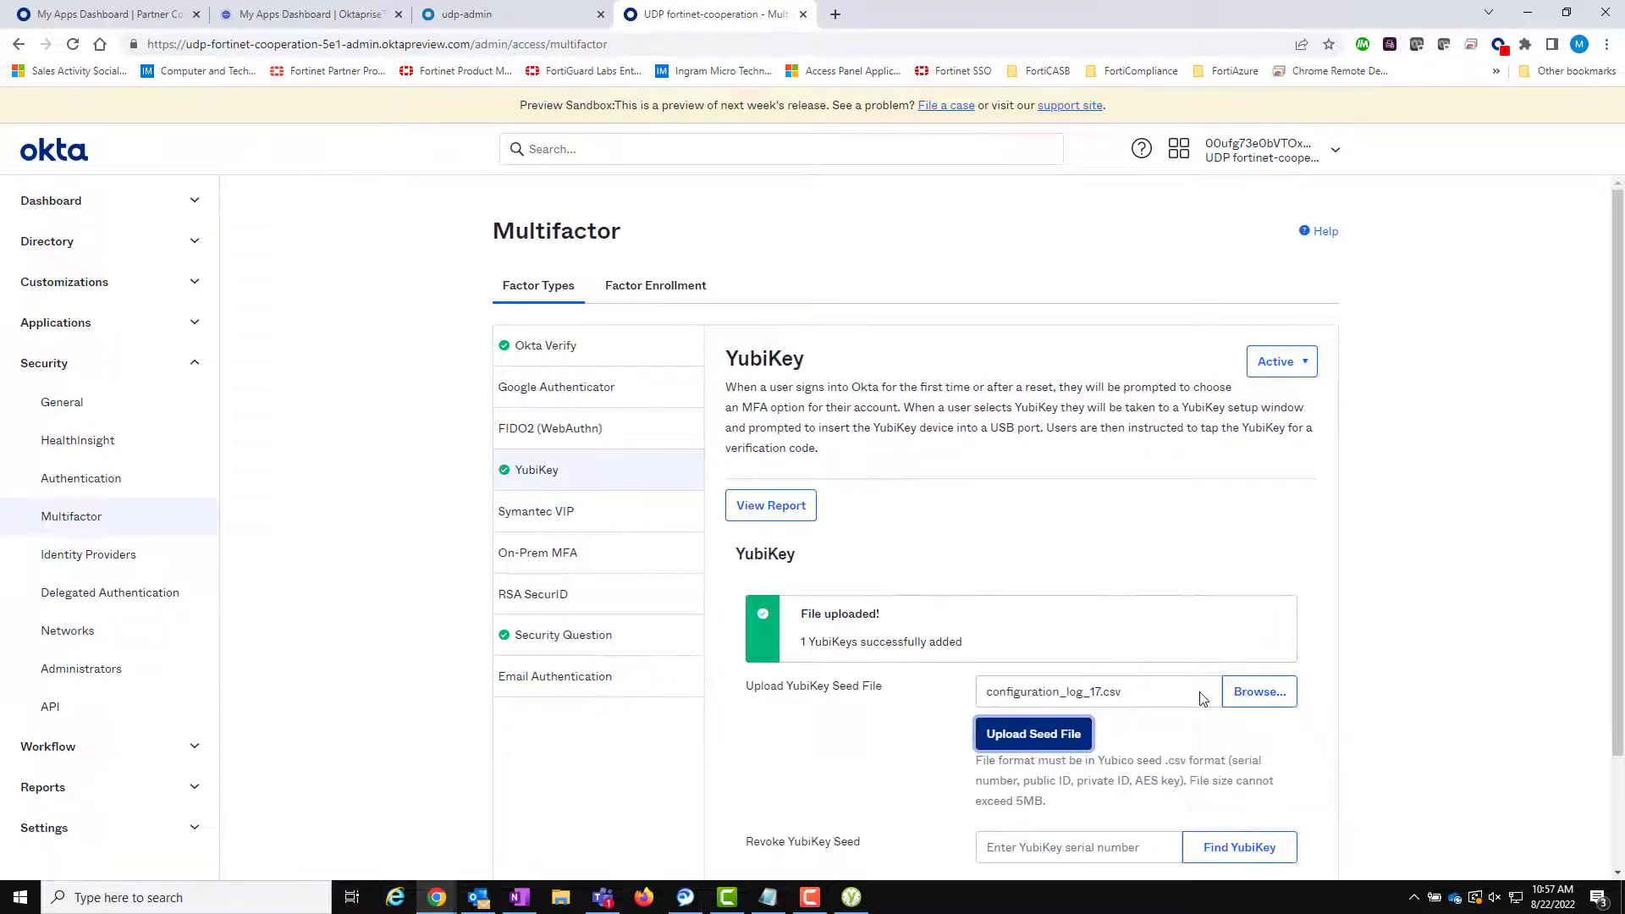
{"action": "scroll", "coordinate": [1167, 702], "scroll_direction": "down", "scroll_amount": 3}
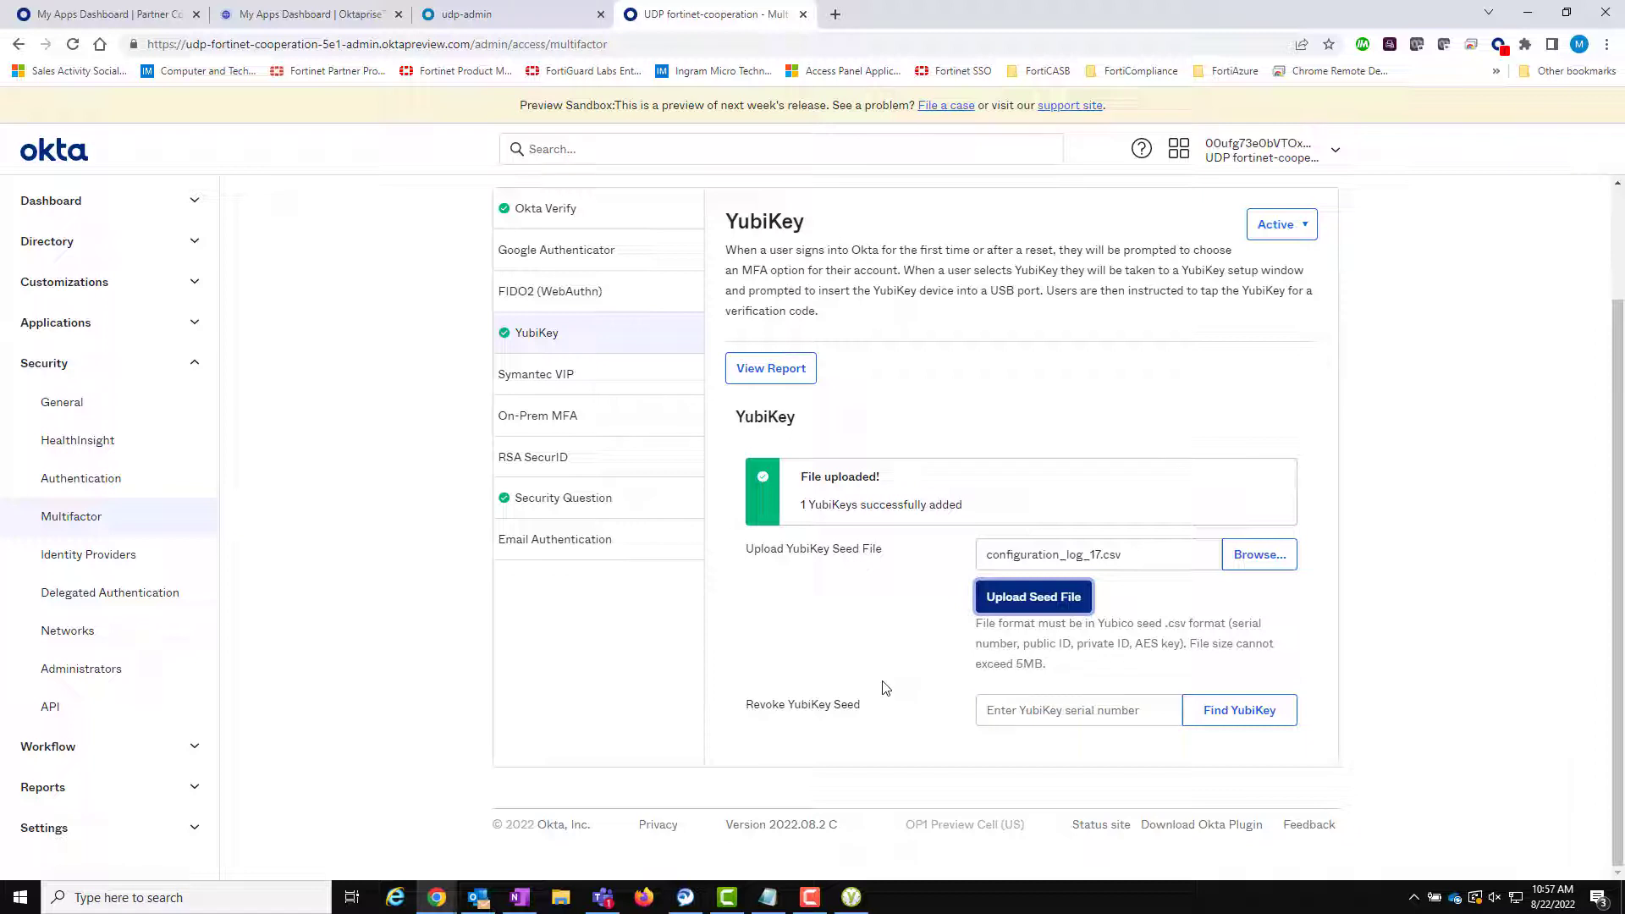
{"action": "left_click", "coordinate": [783, 368]}
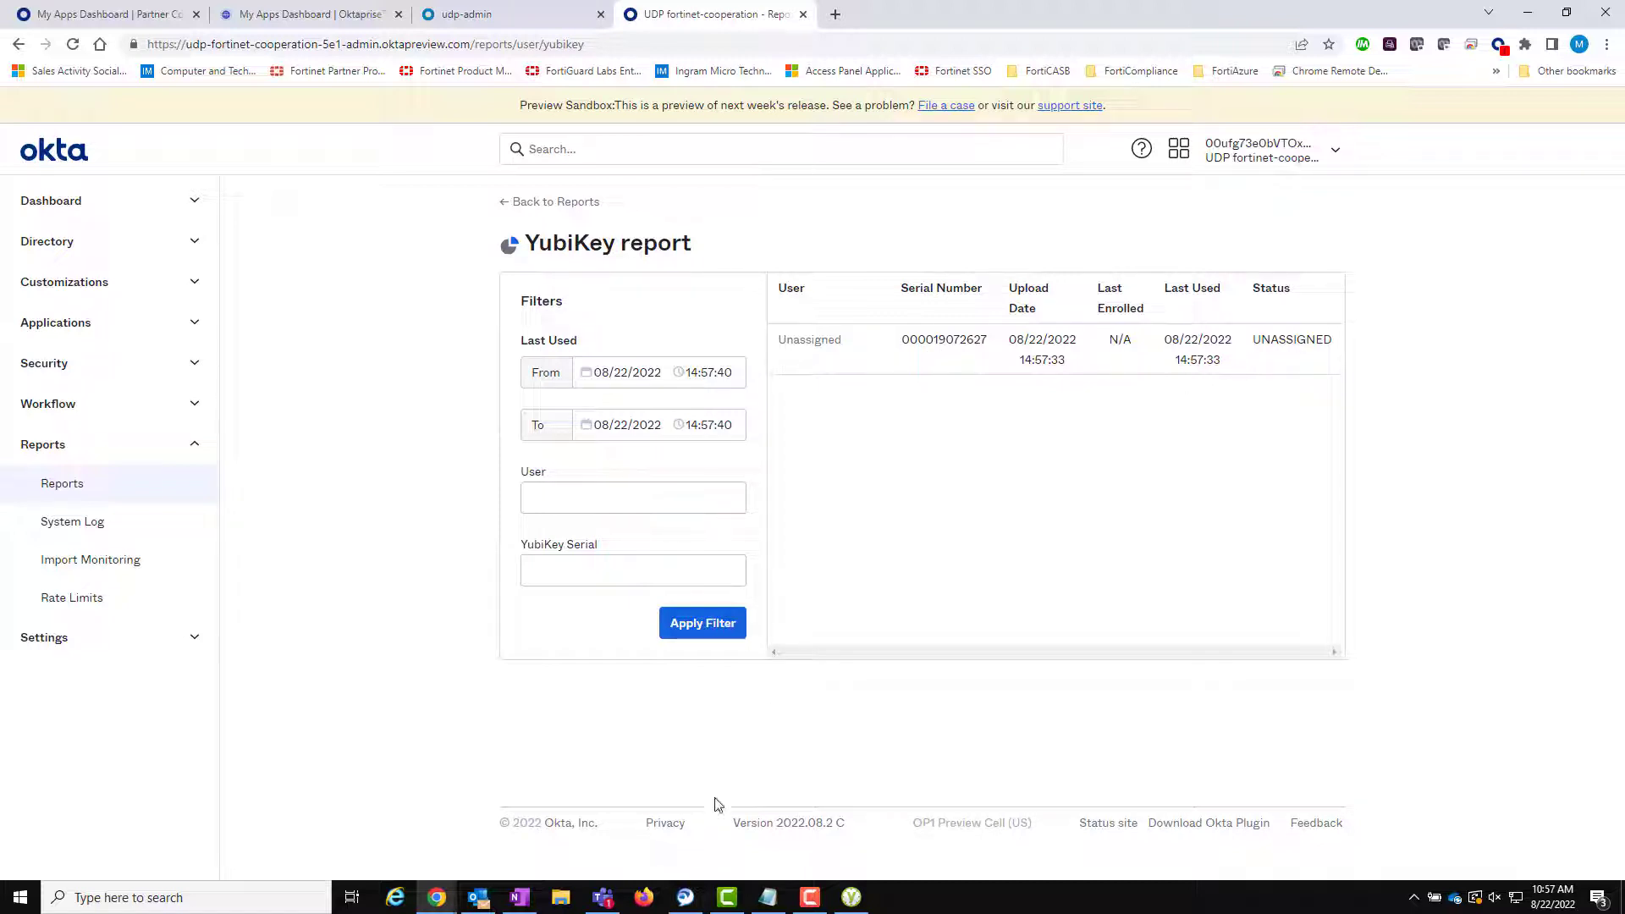
- Show the Factor Enrollment policies under Security > Multifactor
{"action": "left_click", "coordinate": [194, 364]}
{"action": "left_click", "coordinate": [71, 516]}
{"action": "left_click", "coordinate": [690, 285]}
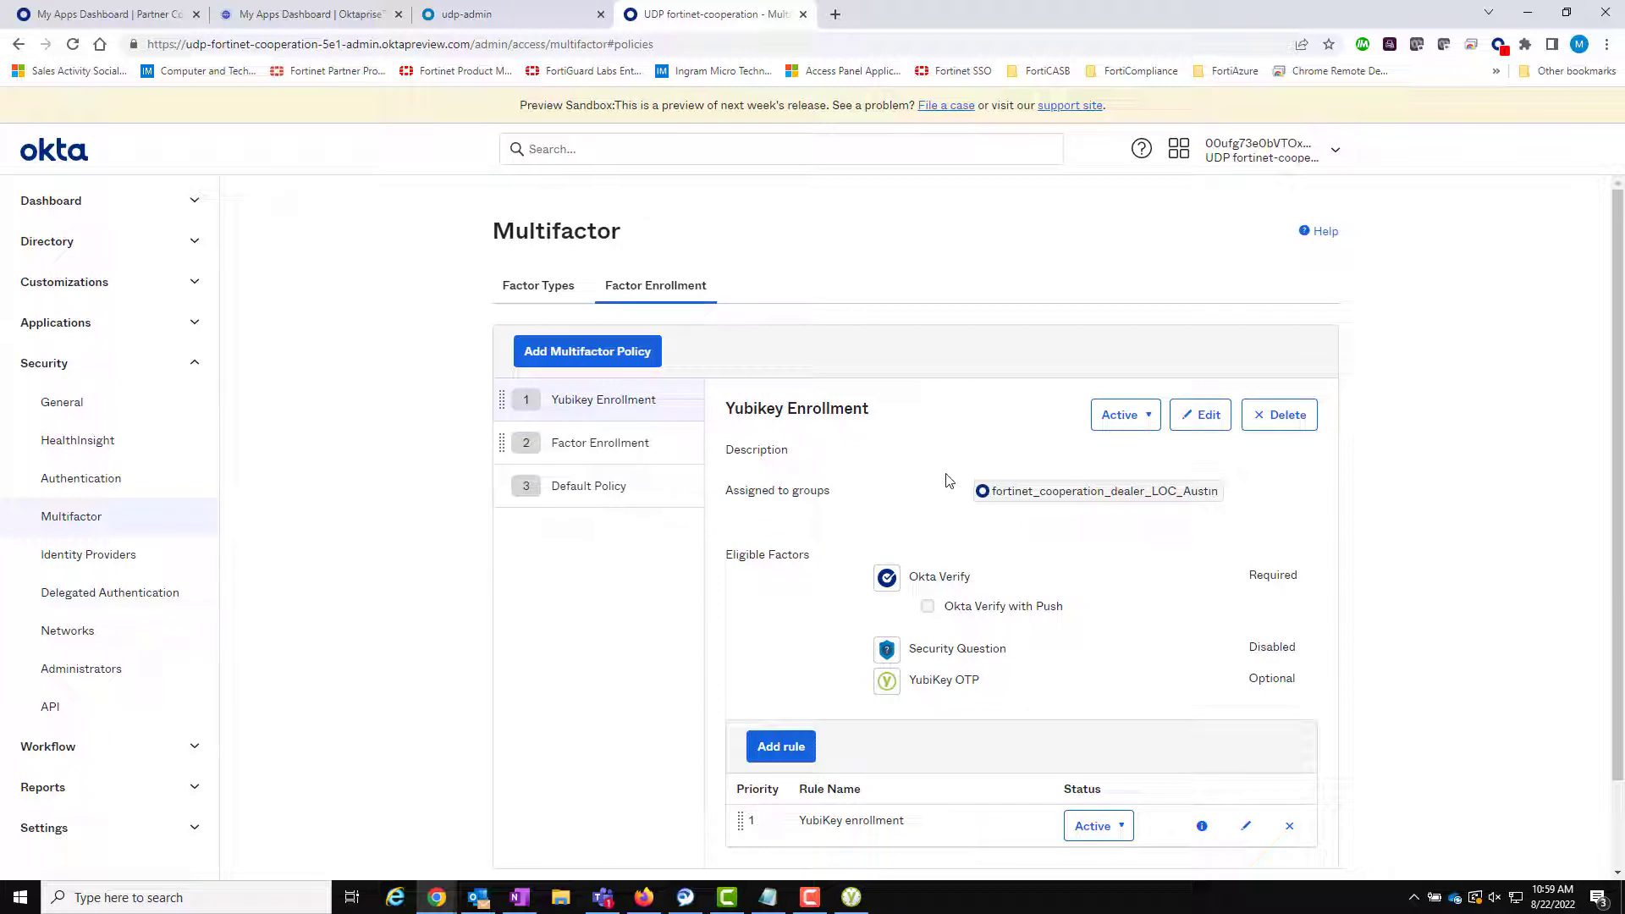
- Set YubiKey OTP to Required in the Yubikey Enrollment policy, then bring up the Dealer Demo window
{"action": "left_click", "coordinate": [1209, 416]}
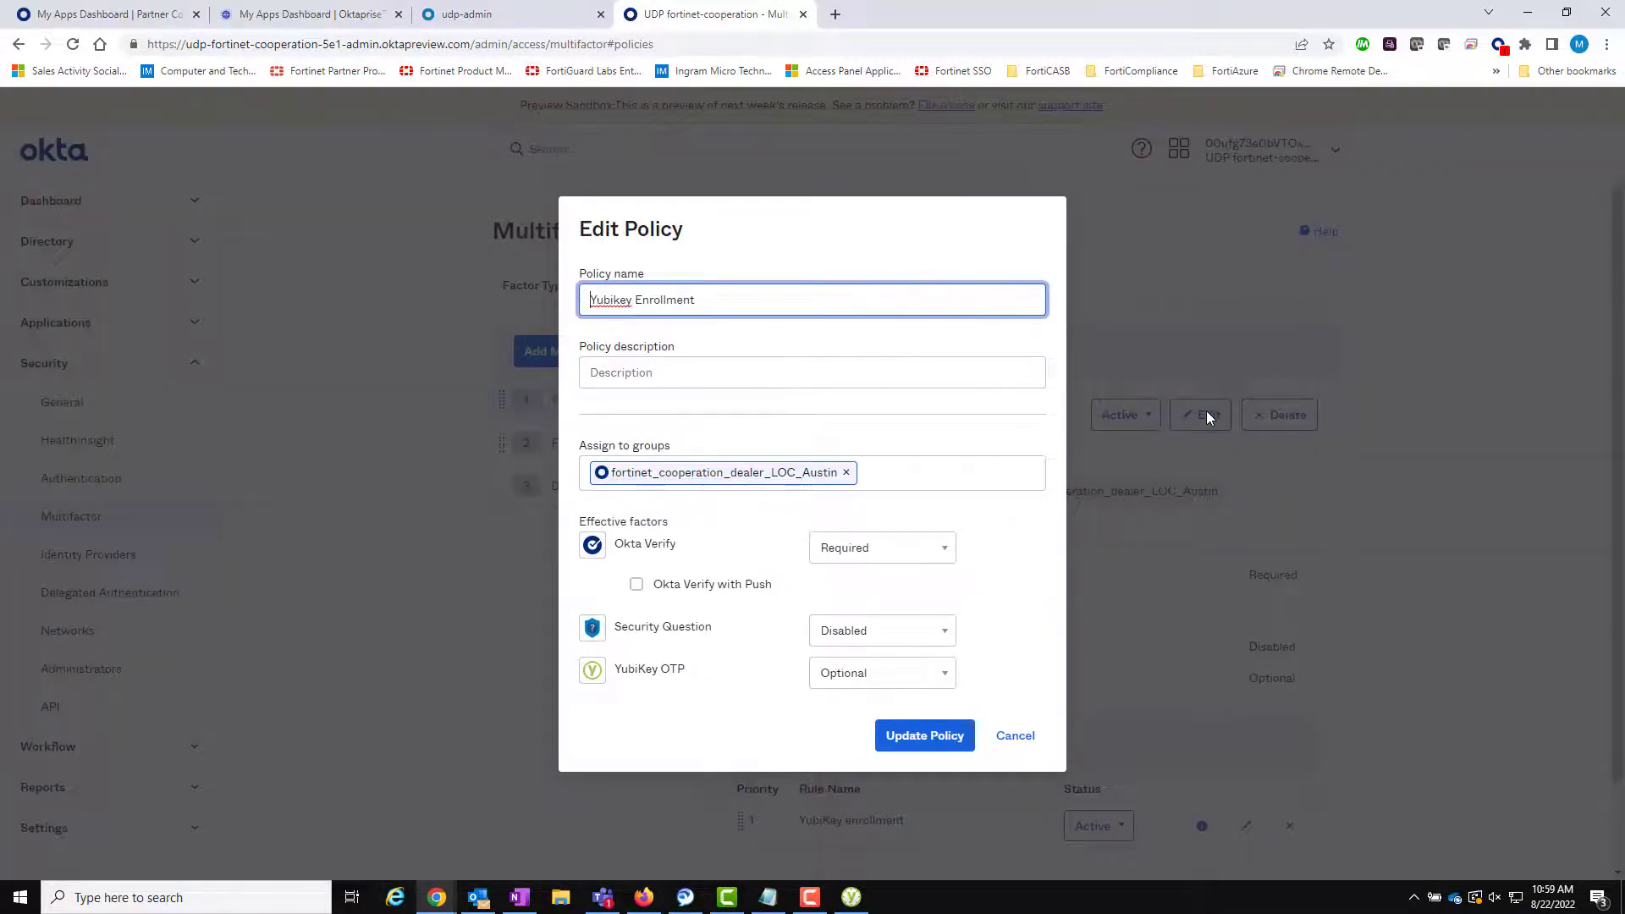
{"action": "left_click", "coordinate": [949, 678]}
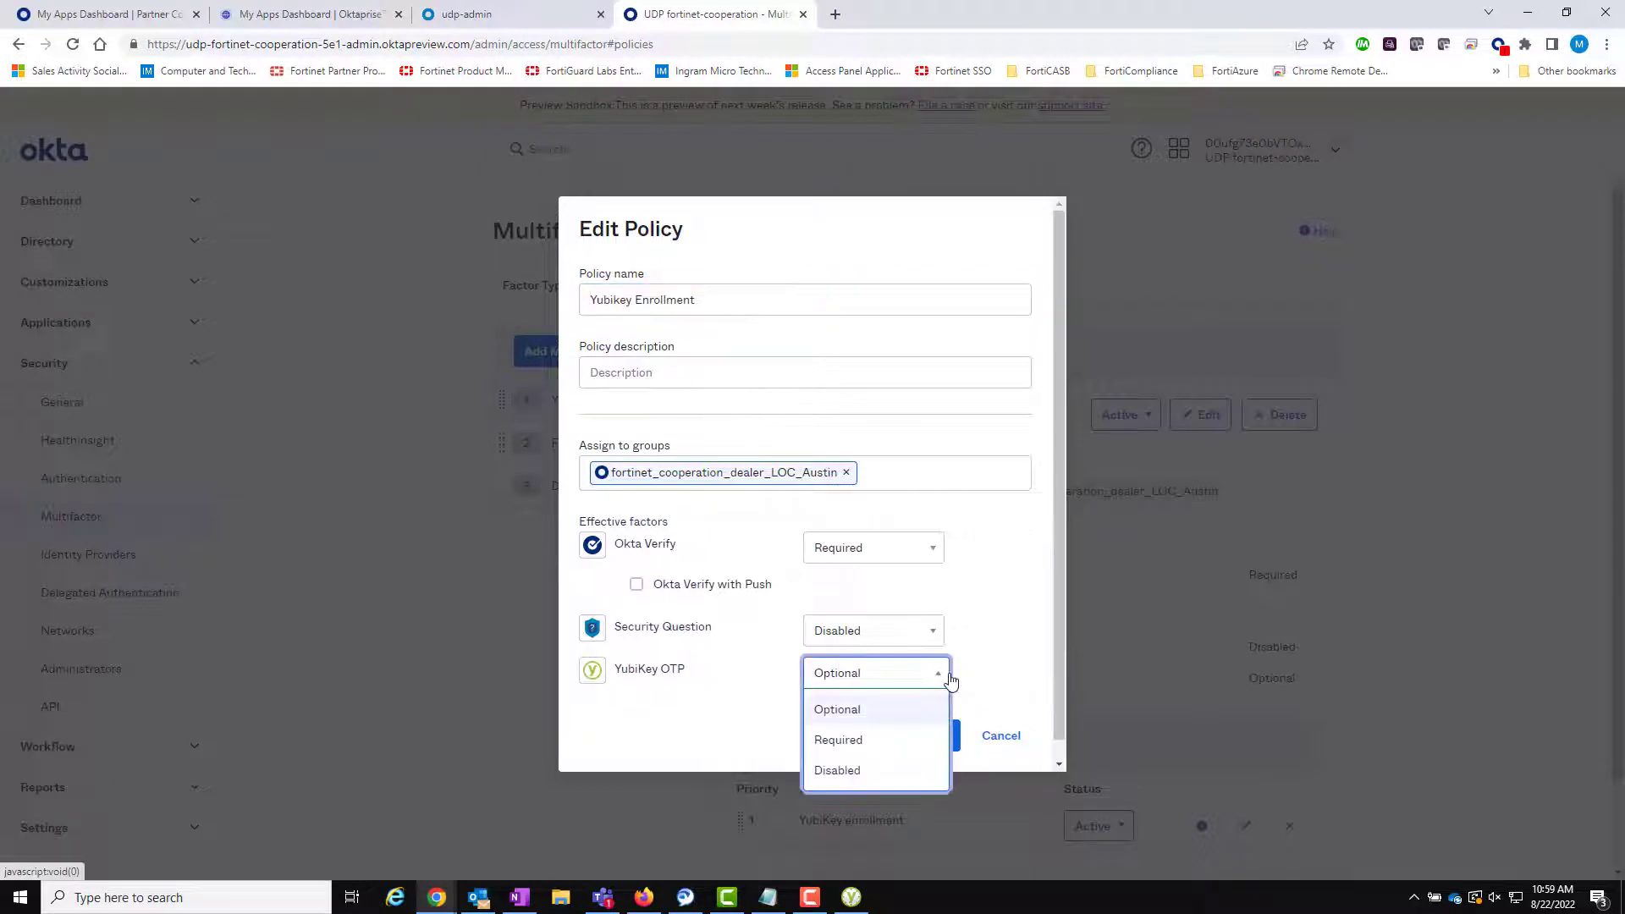
{"action": "left_click", "coordinate": [902, 741]}
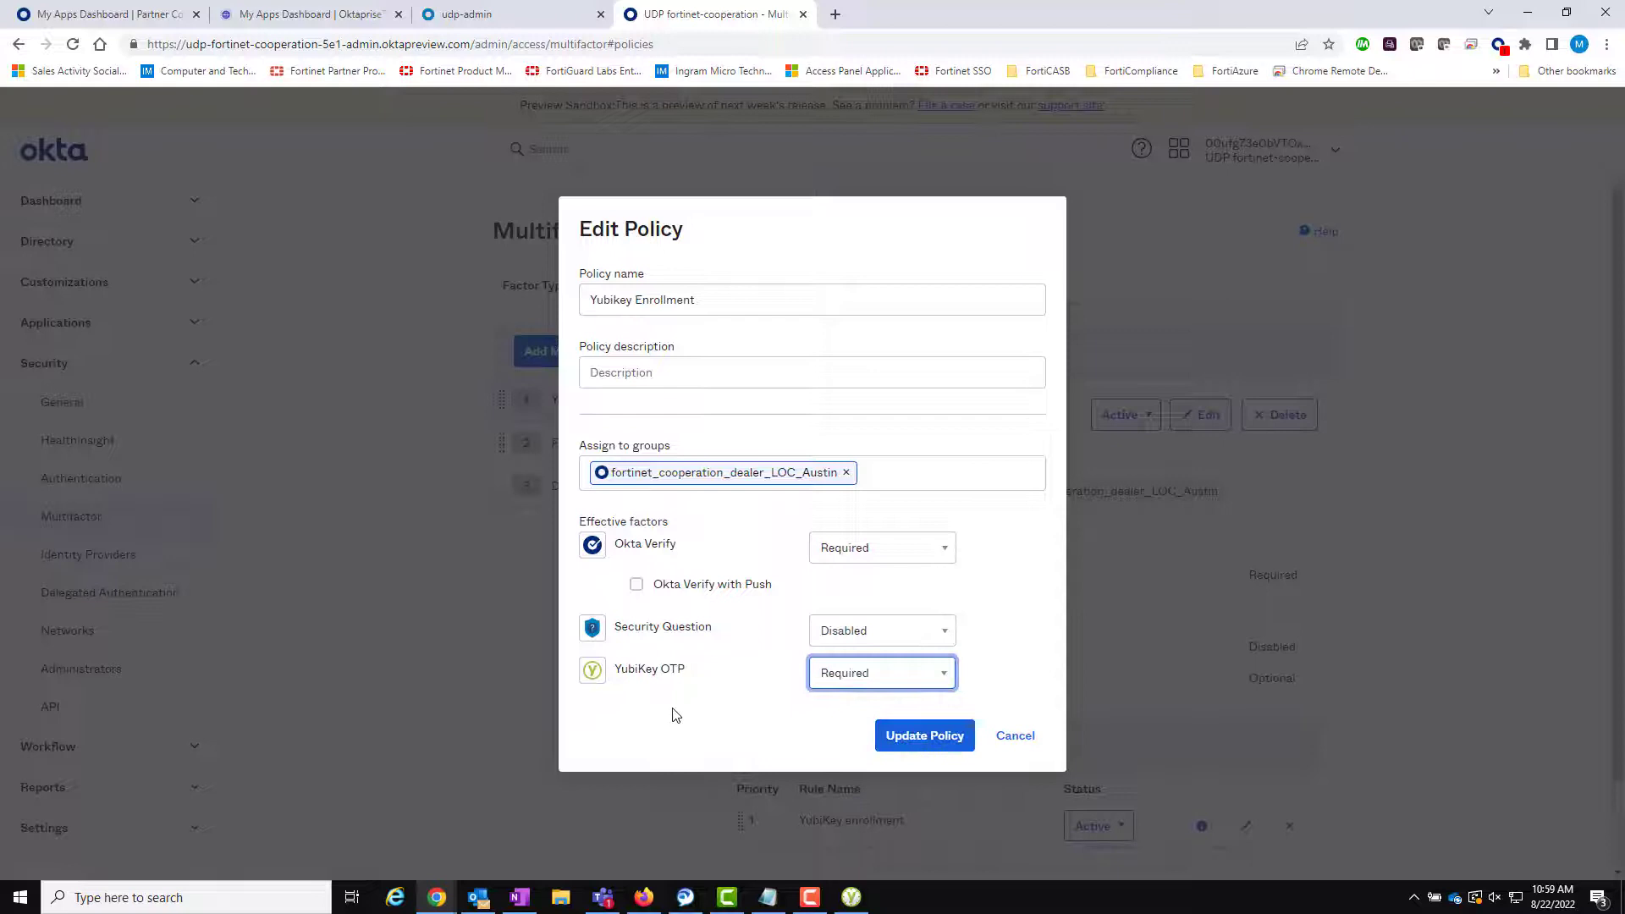
{"action": "left_click", "coordinate": [904, 734]}
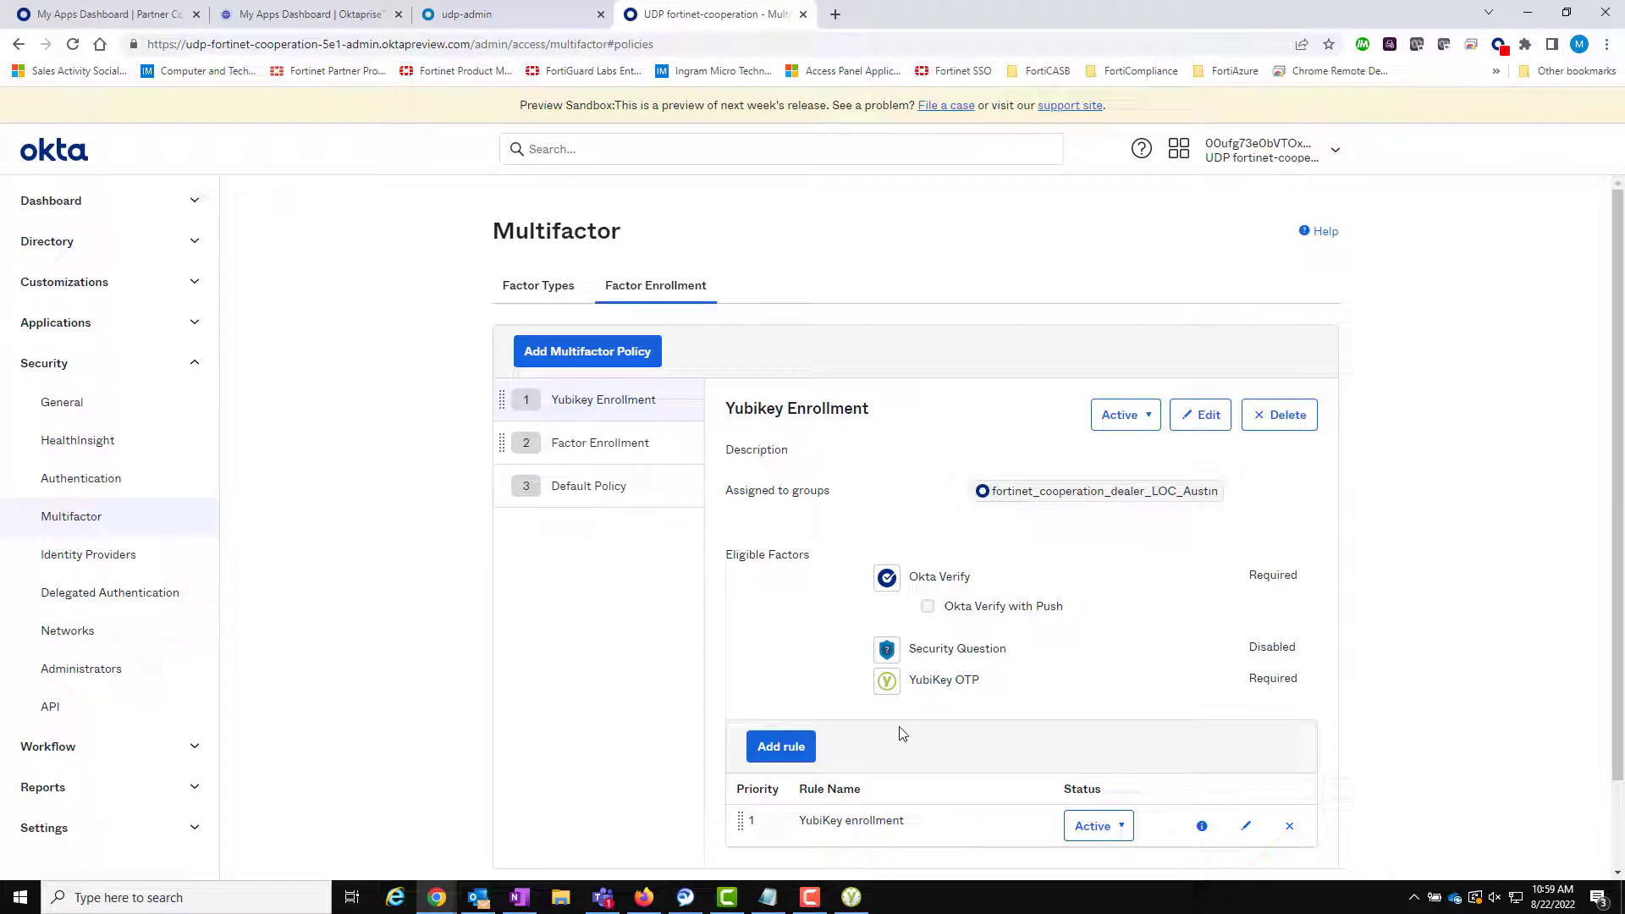
{"action": "left_click", "coordinate": [645, 897]}
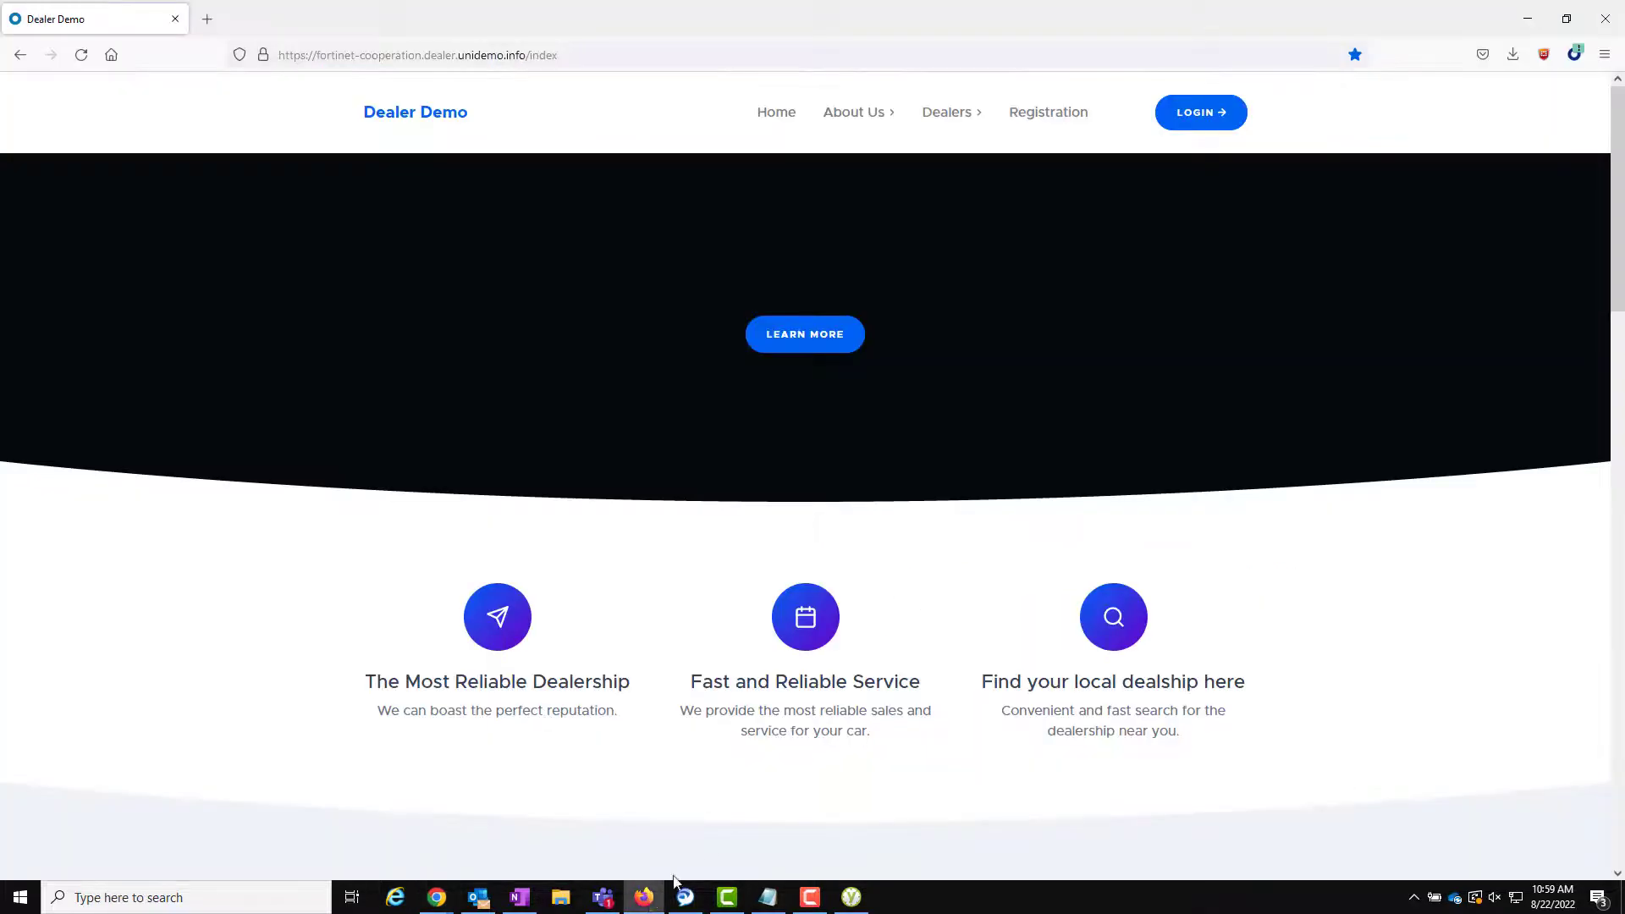
- Sign in to Dealer Demo with the user's e-mail, password and Okta Verify passcode
{"action": "left_click", "coordinate": [1214, 132]}
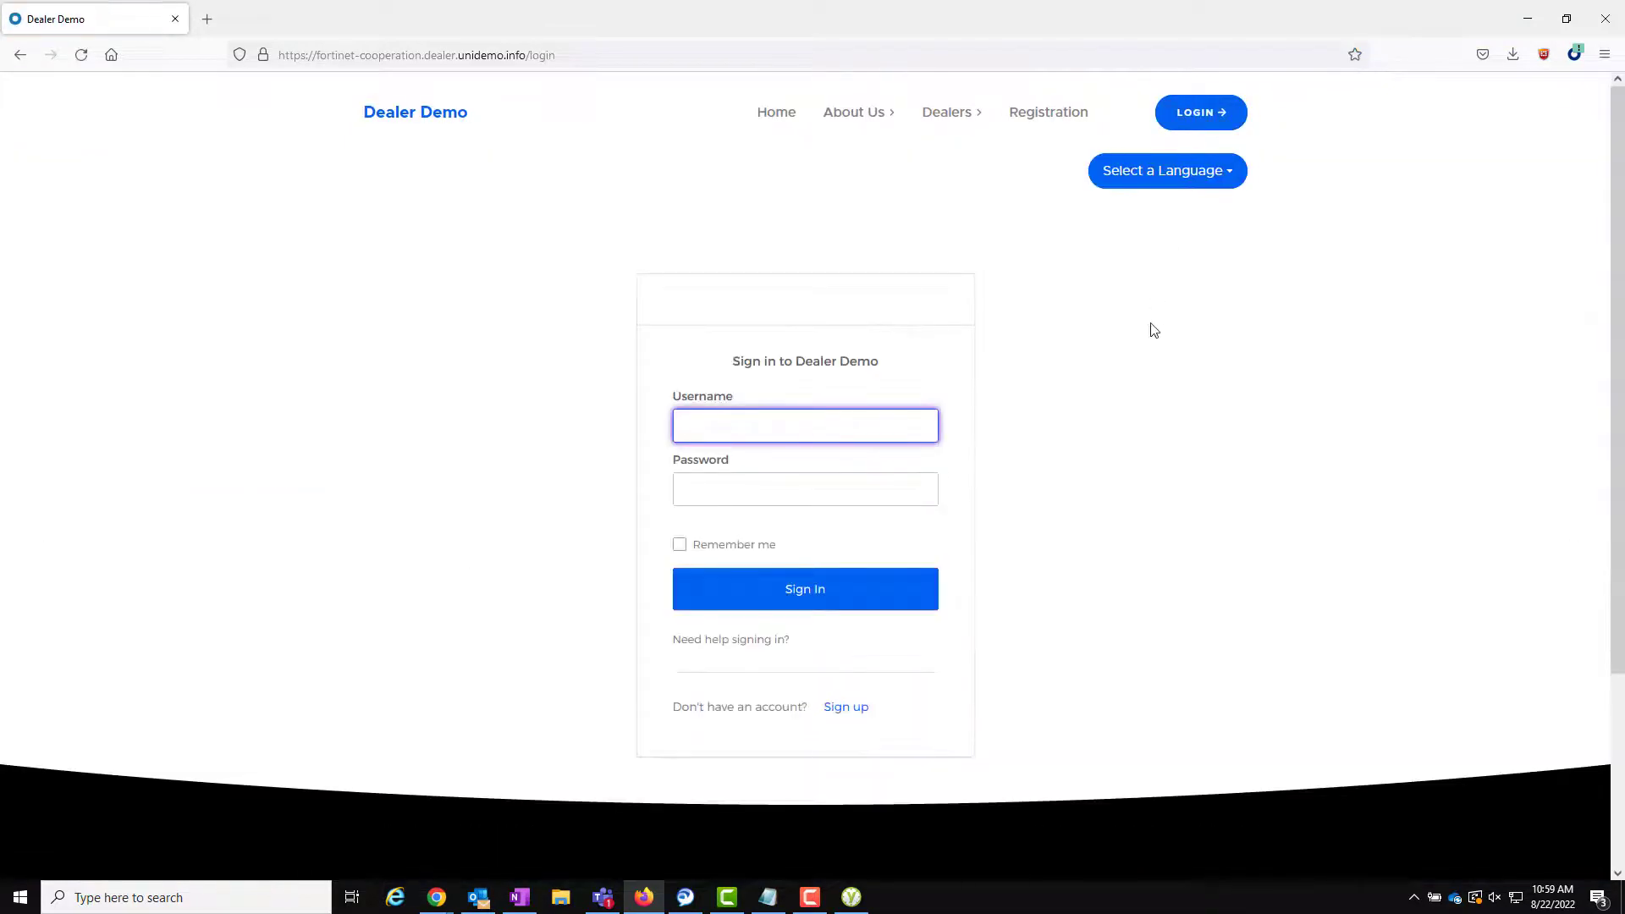
{"action": "key", "text": "Tab"}
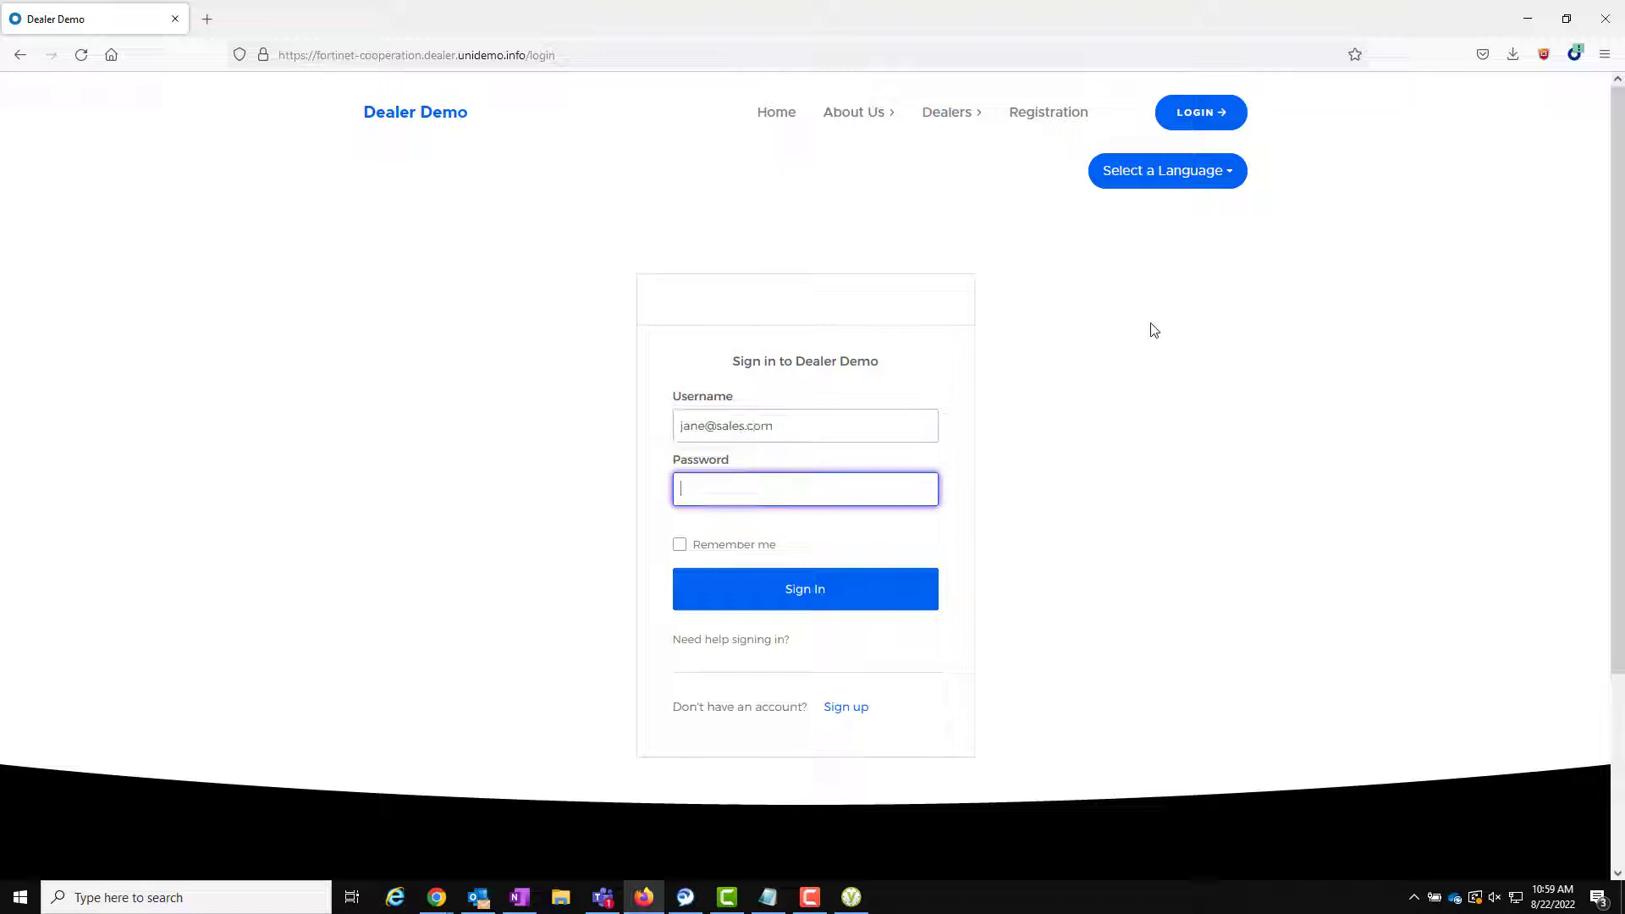
{"action": "type", "text": "•••"}
{"action": "left_click", "coordinate": [874, 583]}
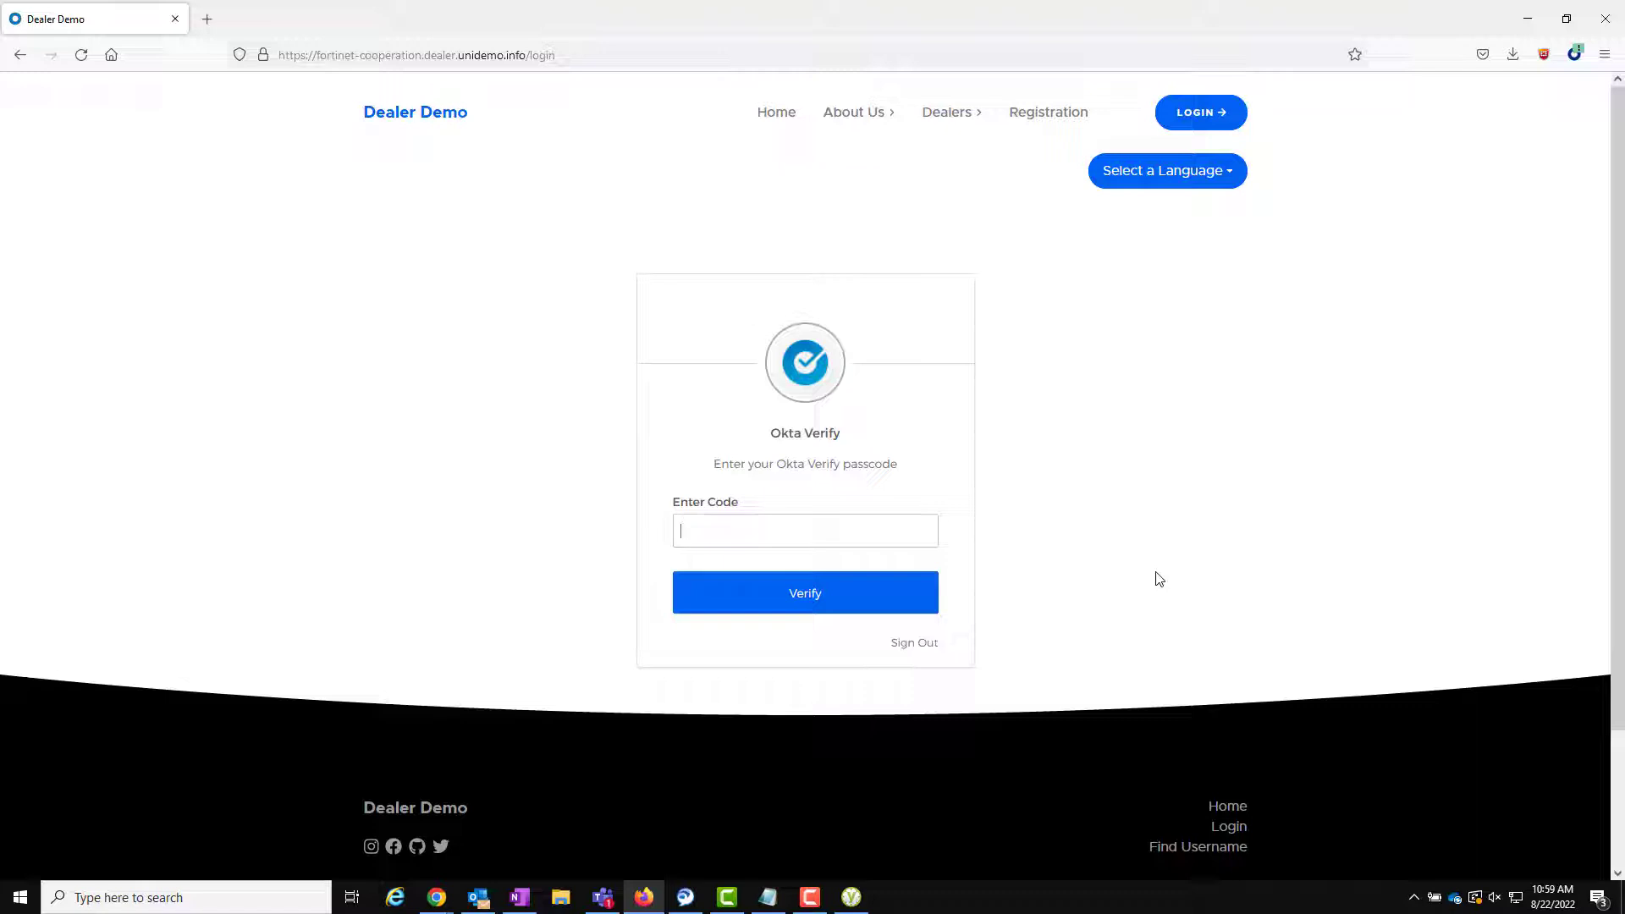
{"action": "type", "text": "54"}
{"action": "key", "text": "BackSpace"}
{"action": "key", "text": "BackSpace"}
{"action": "key", "text": "BackSpace"}
{"action": "type", "text": "12"}
{"action": "key", "text": "Return"}
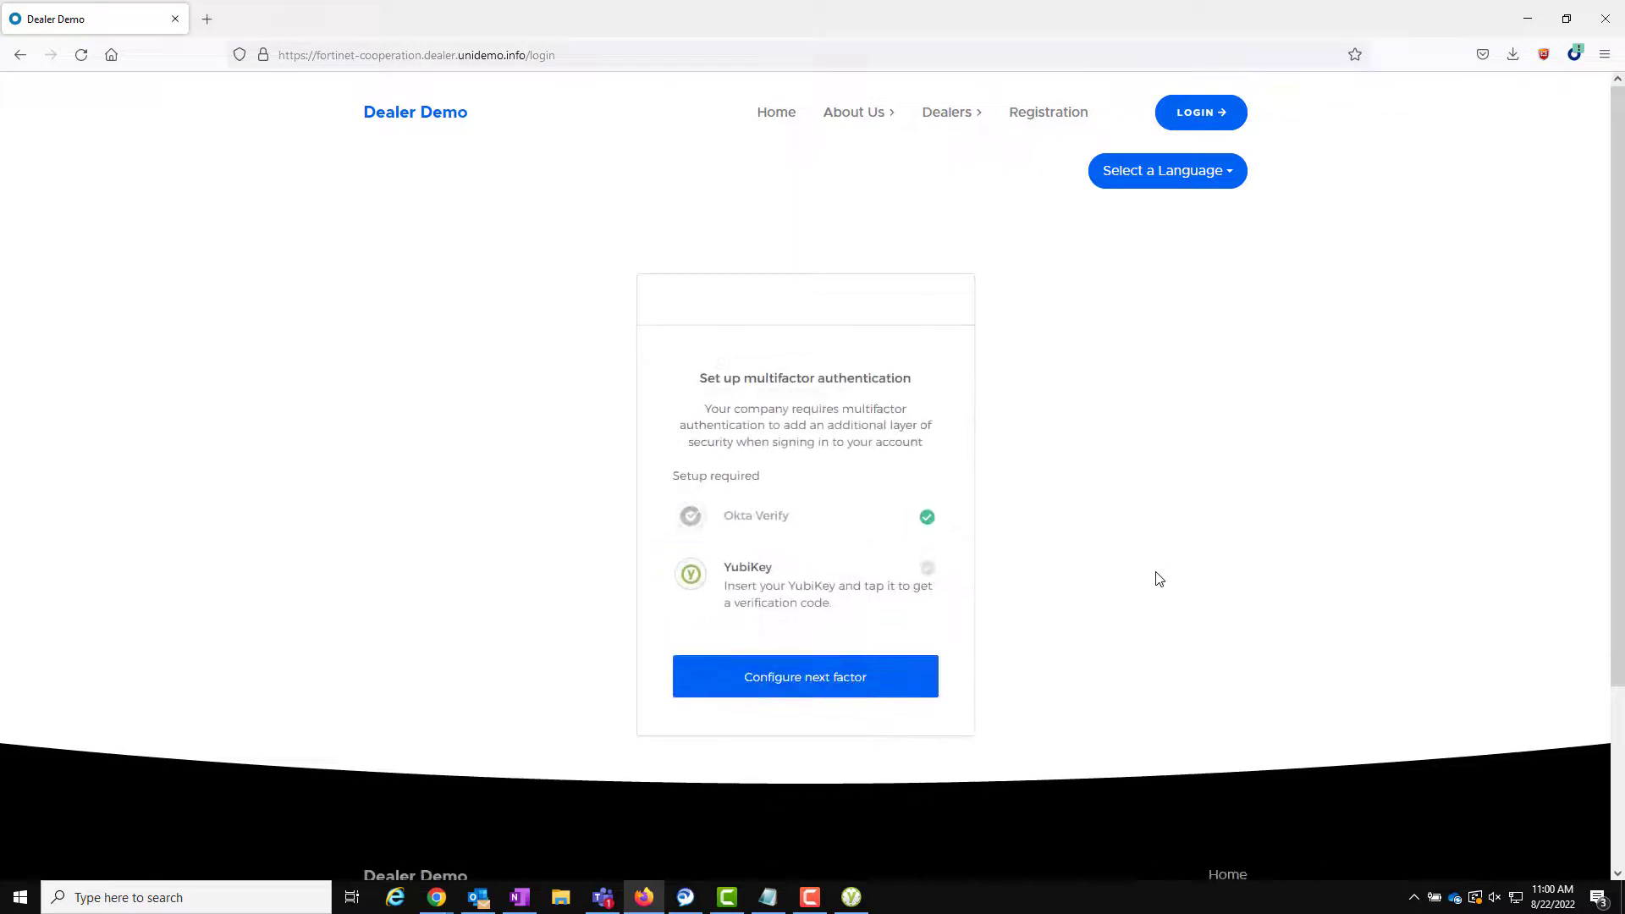
- Enroll the YubiKey as the next factor by verifying its generated code
{"action": "left_click", "coordinate": [810, 675]}
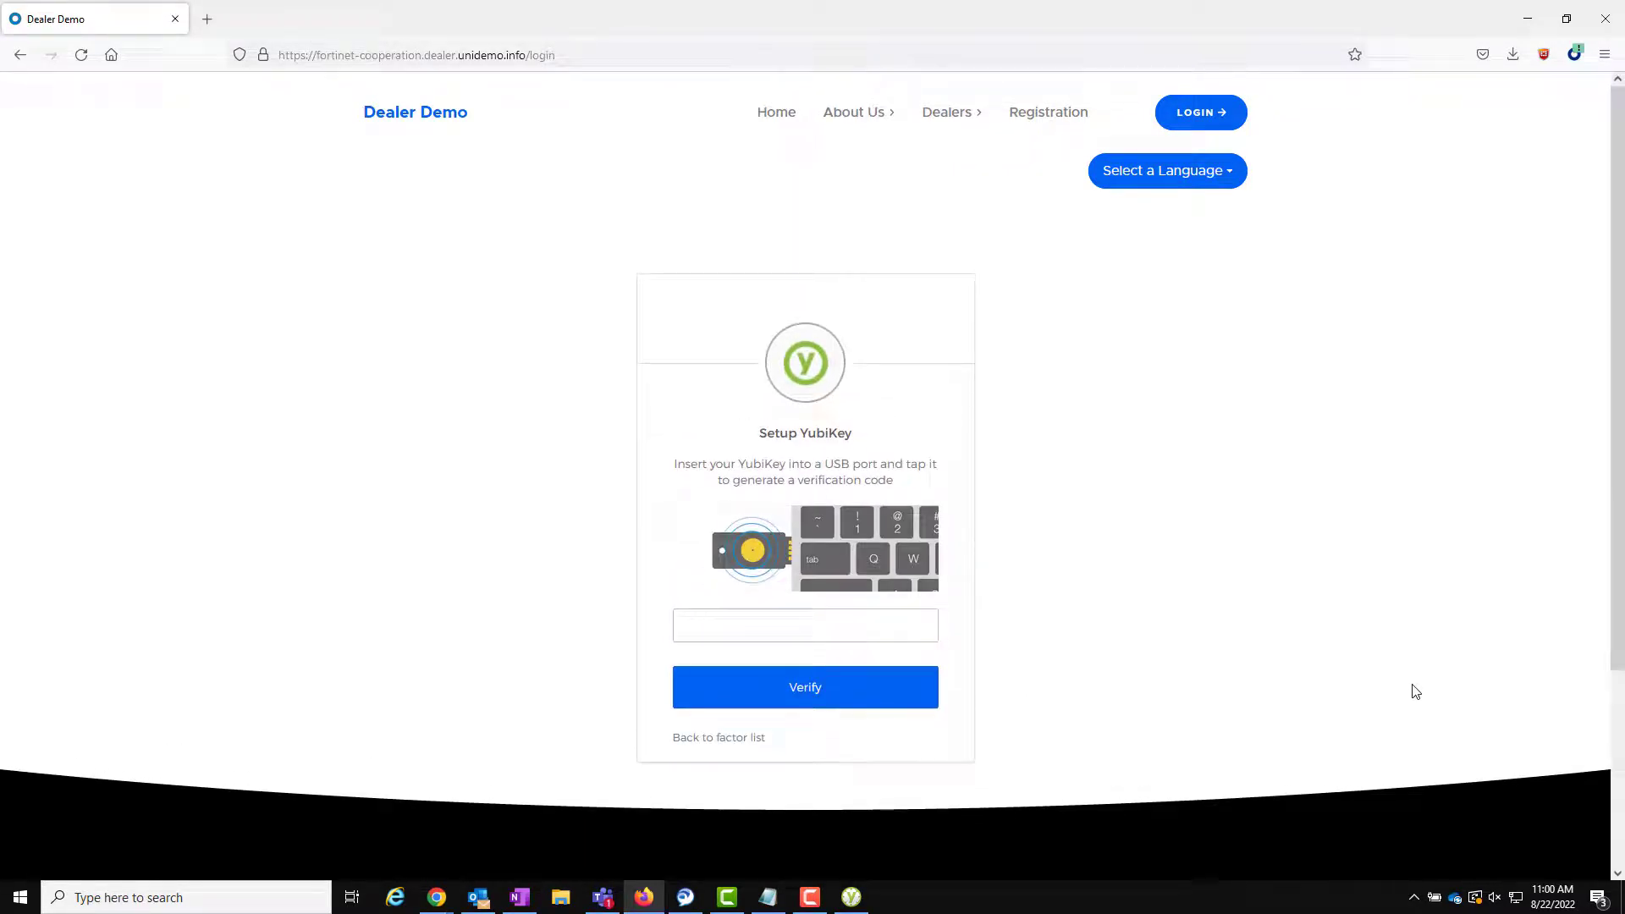
{"action": "type", "text": "••••••••••••••••••••••••••••••••••••••••••••"}
{"action": "left_click", "coordinate": [922, 684]}
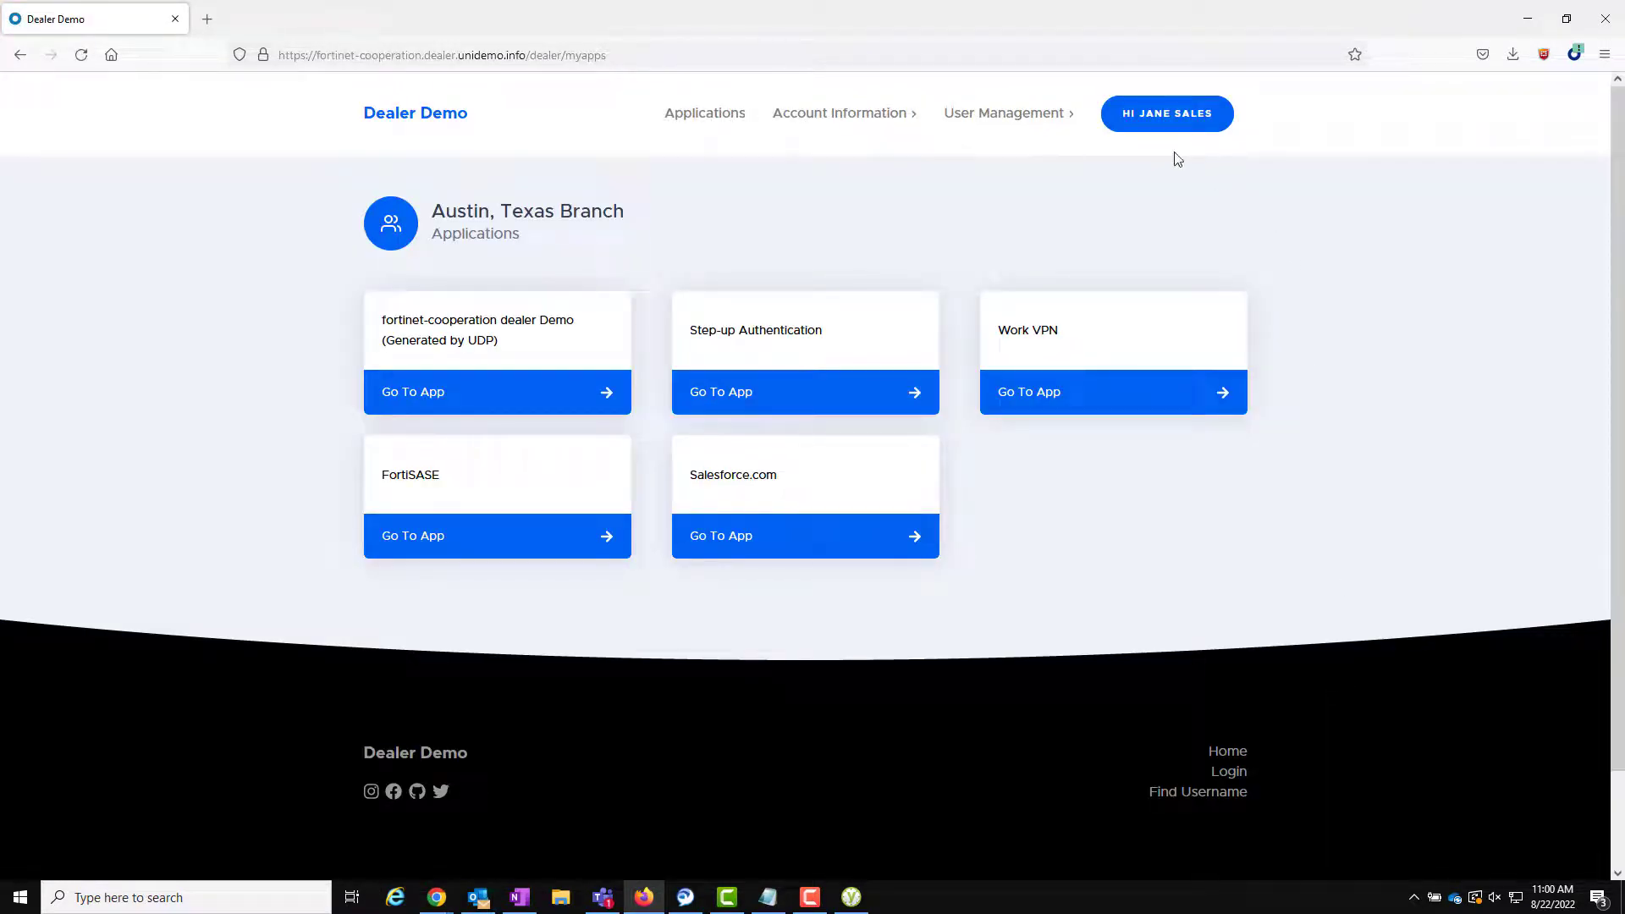
{"action": "left_click", "coordinate": [1150, 116]}
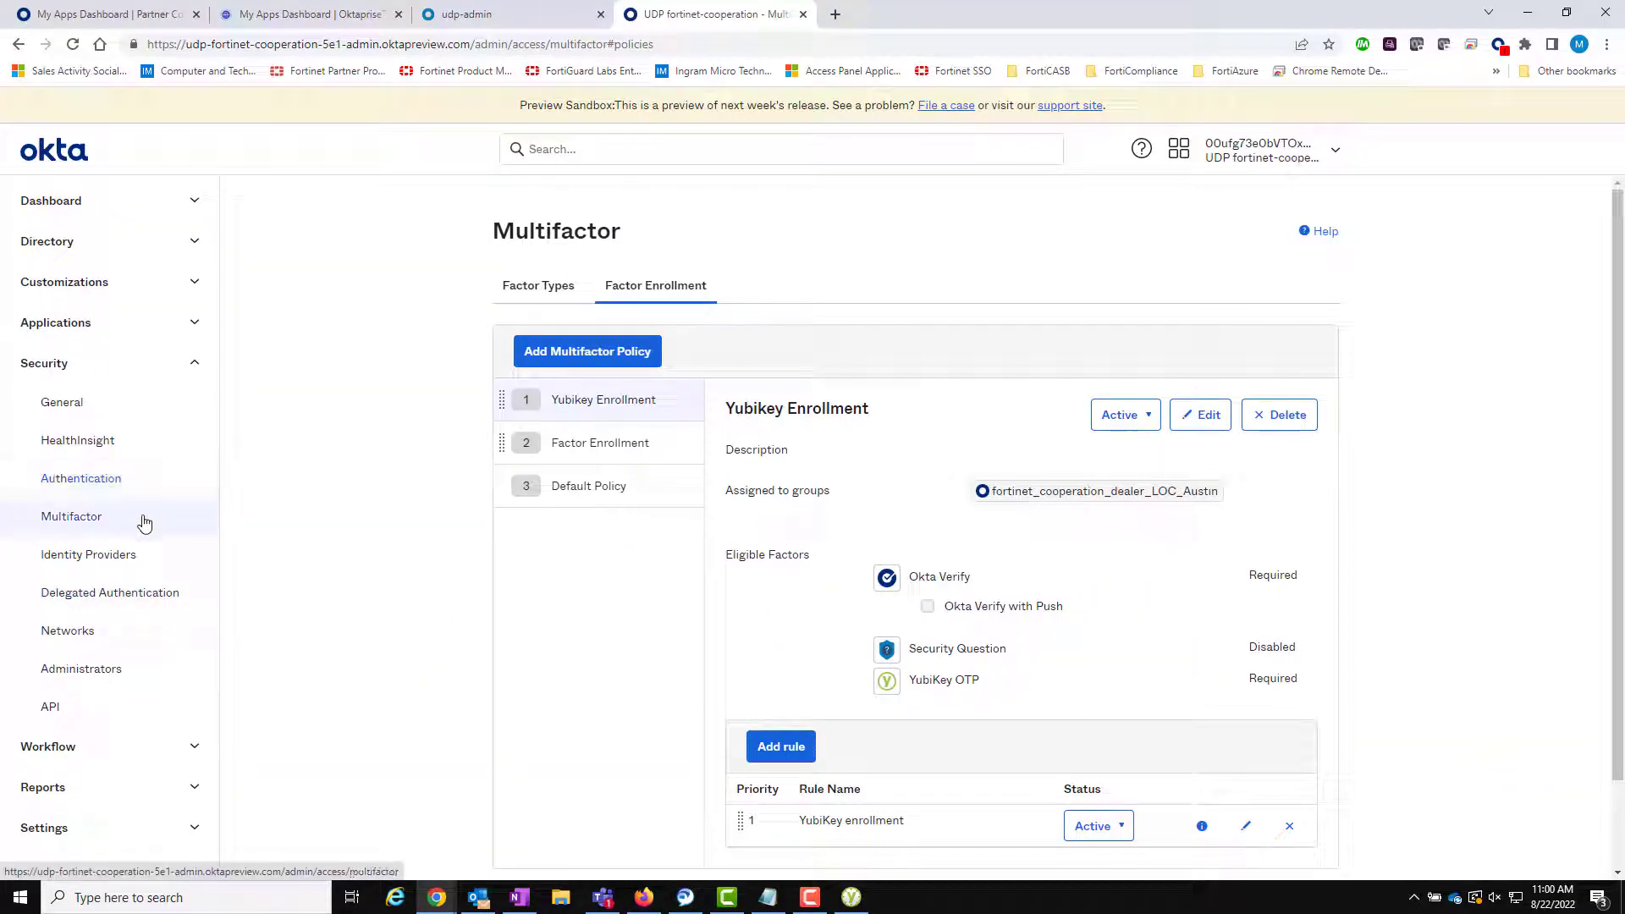
- Check the YubiKey report shows the key assigned and ACTIVE, then return to Dealer Demo
{"action": "left_click", "coordinate": [533, 285]}
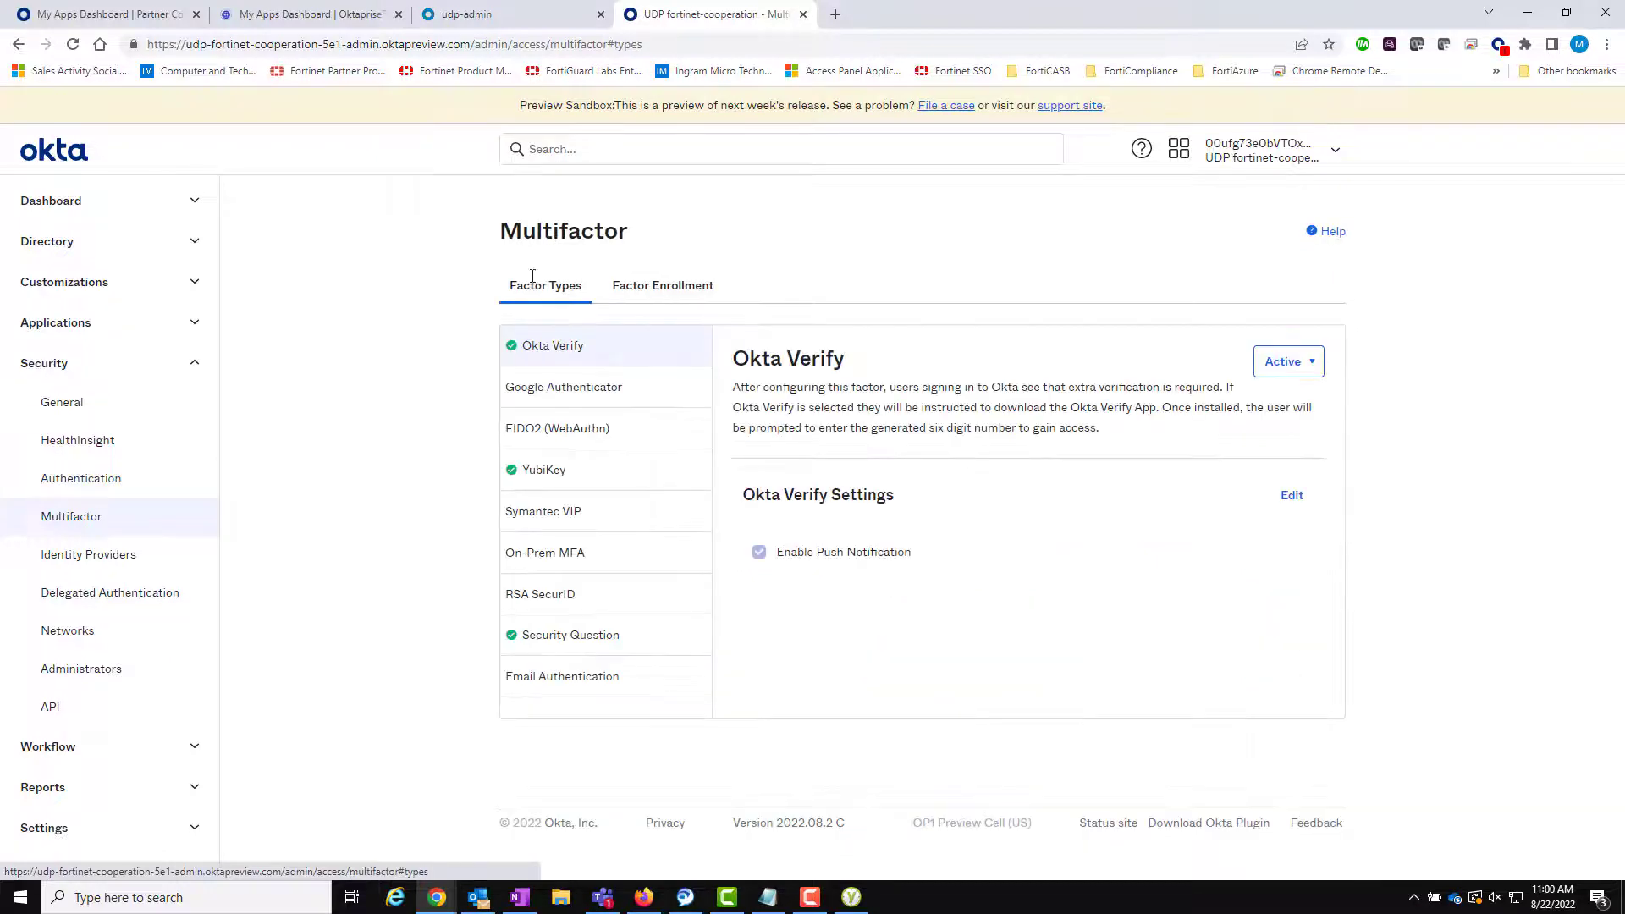
{"action": "left_click", "coordinate": [588, 482]}
{"action": "left_click", "coordinate": [773, 508]}
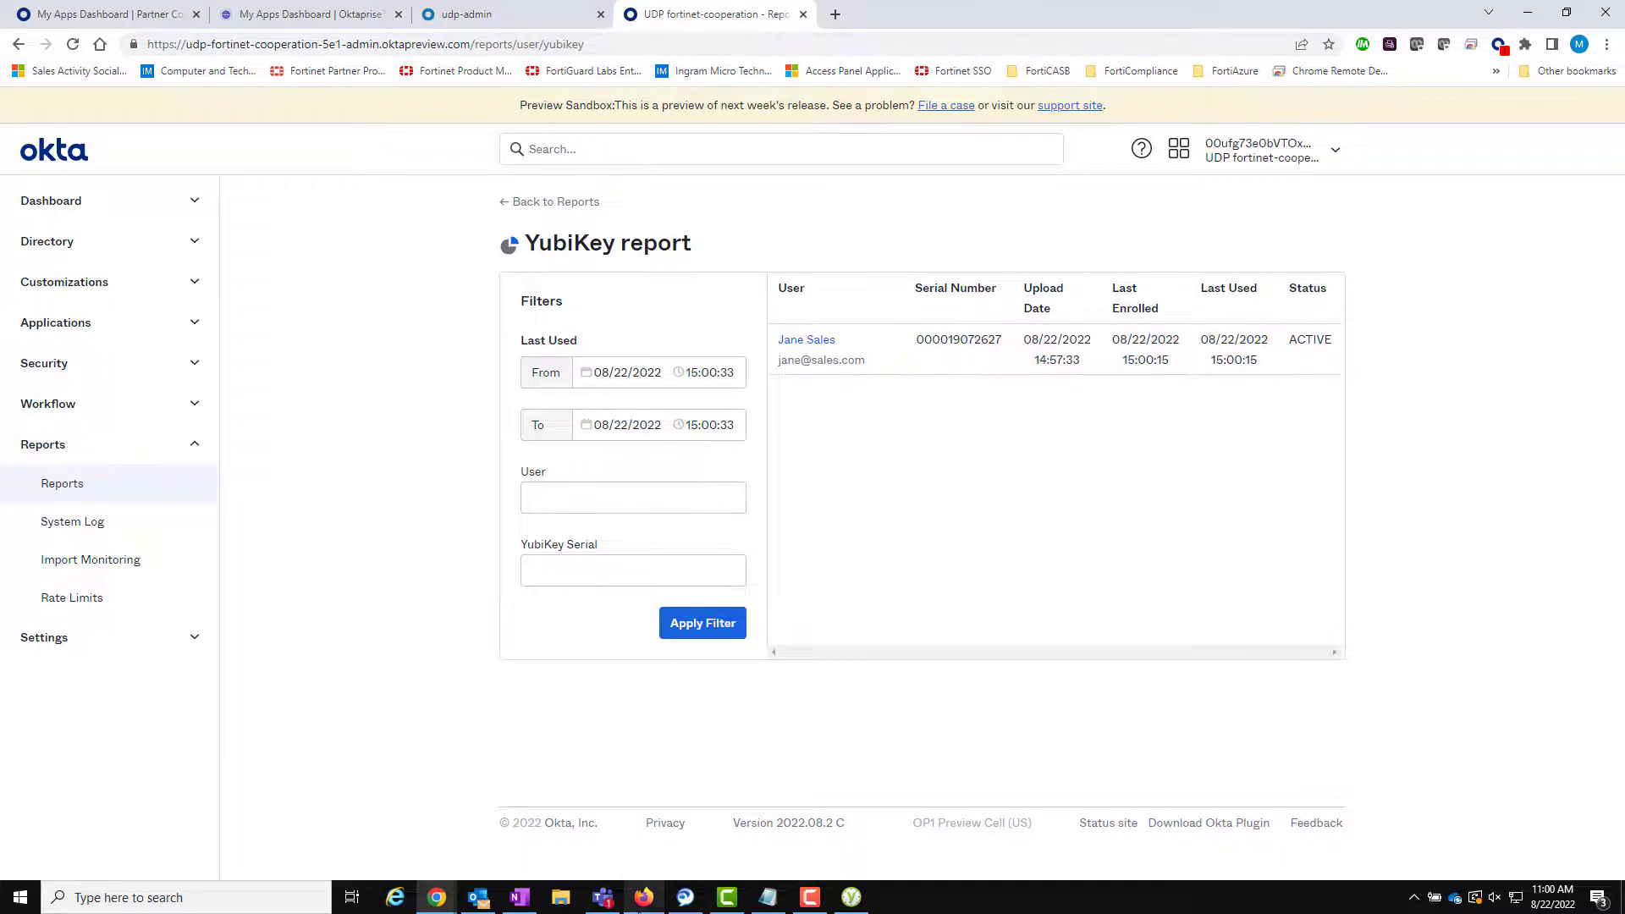
{"action": "left_click", "coordinate": [643, 896]}
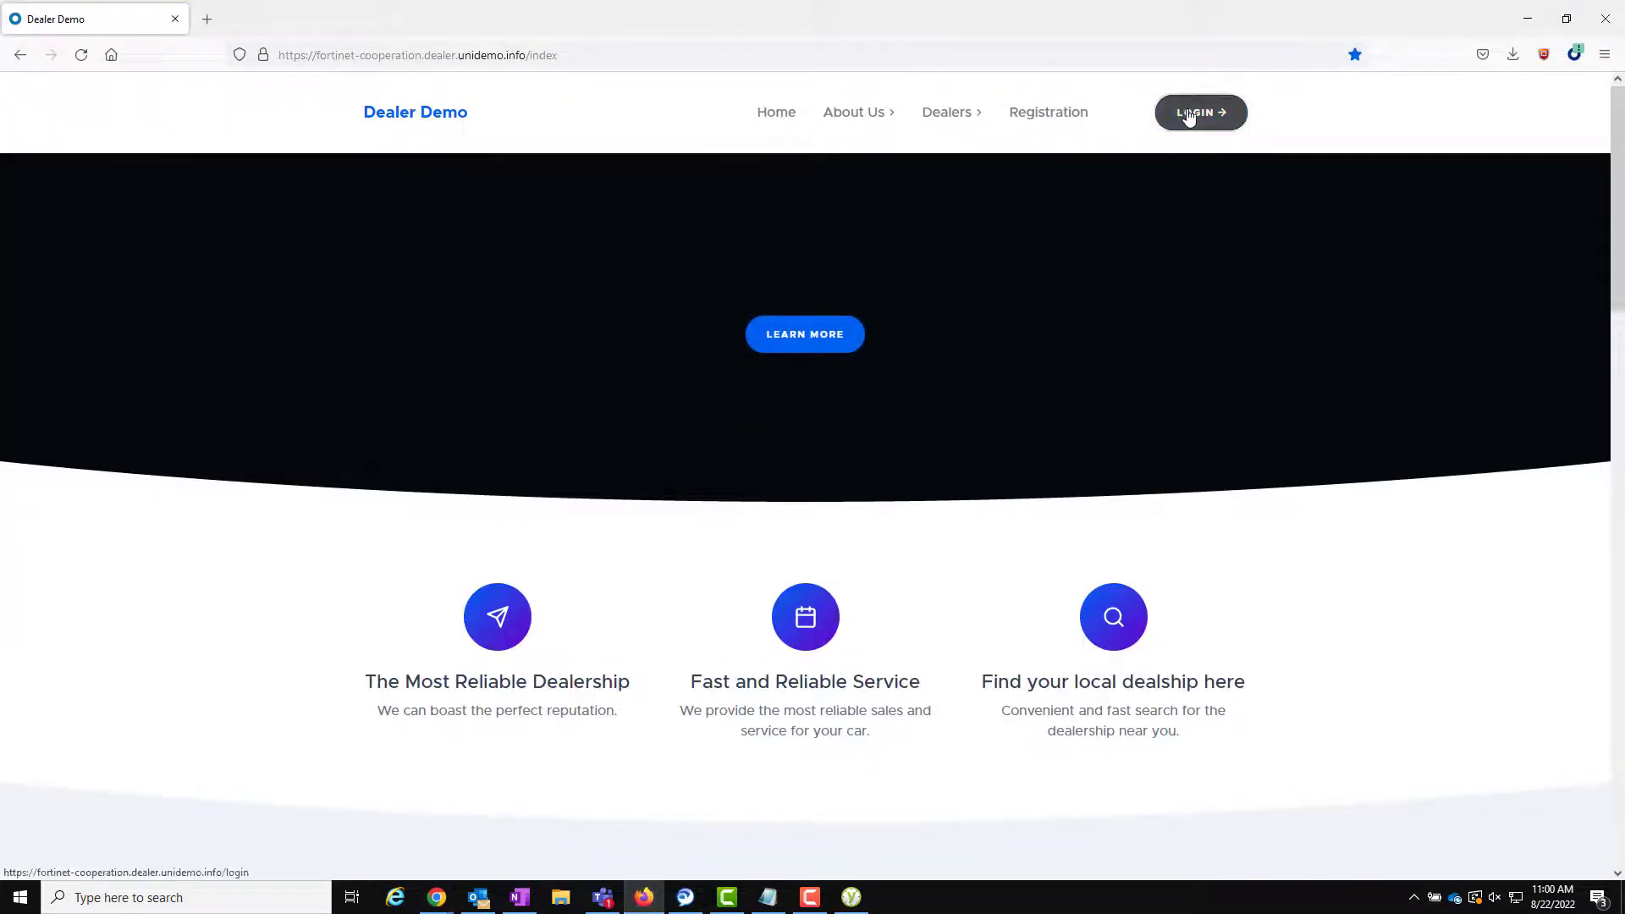
- Sign in again with the user's e-mail, password and YubiKey OTP, reaching the Austin, Texas Branch page
{"action": "left_click", "coordinate": [1187, 116]}
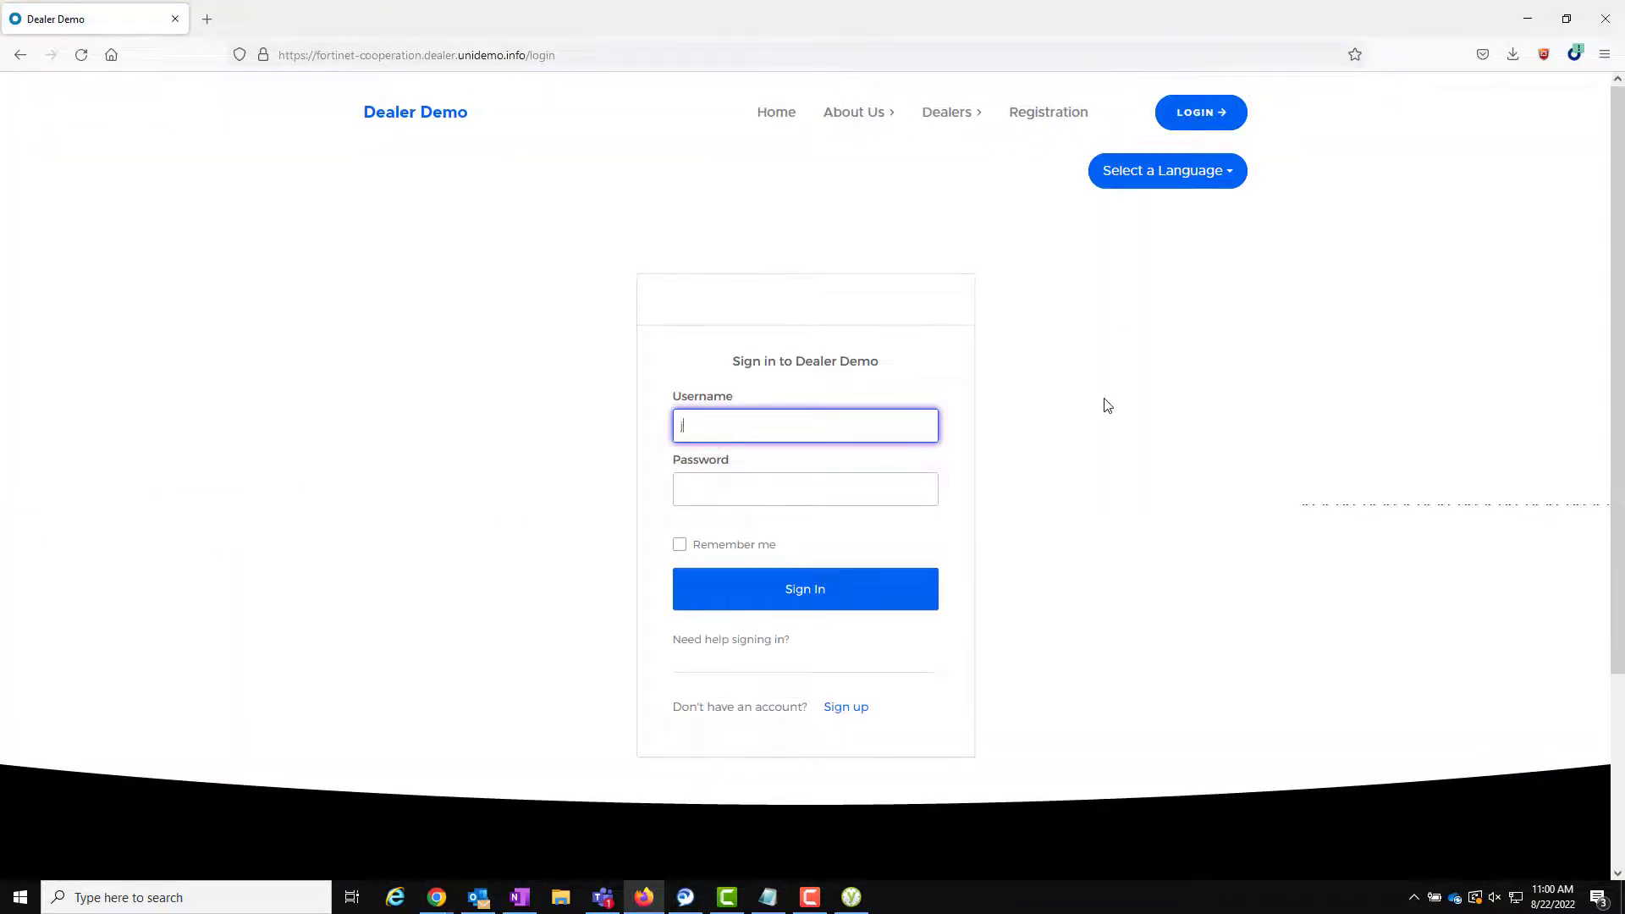
{"action": "key", "text": "Tab"}
{"action": "type", "text": "*******"}
{"action": "key", "text": "Return"}
{"action": "scroll", "coordinate": [1107, 405], "scroll_direction": "down", "scroll_amount": 3}
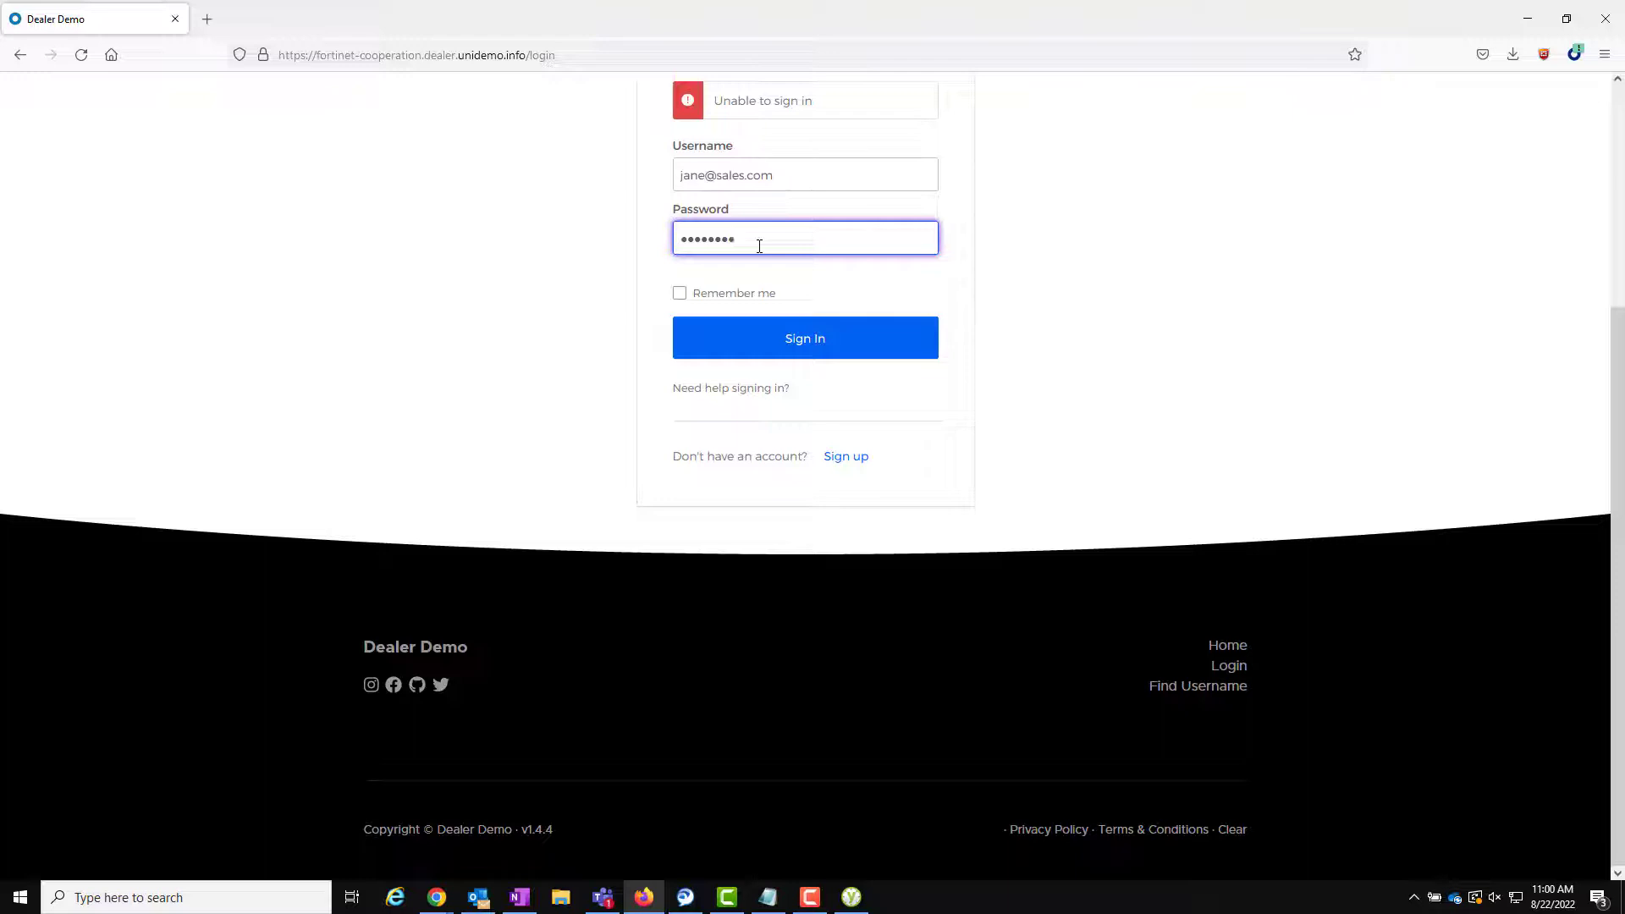
{"action": "key", "text": "Return"}
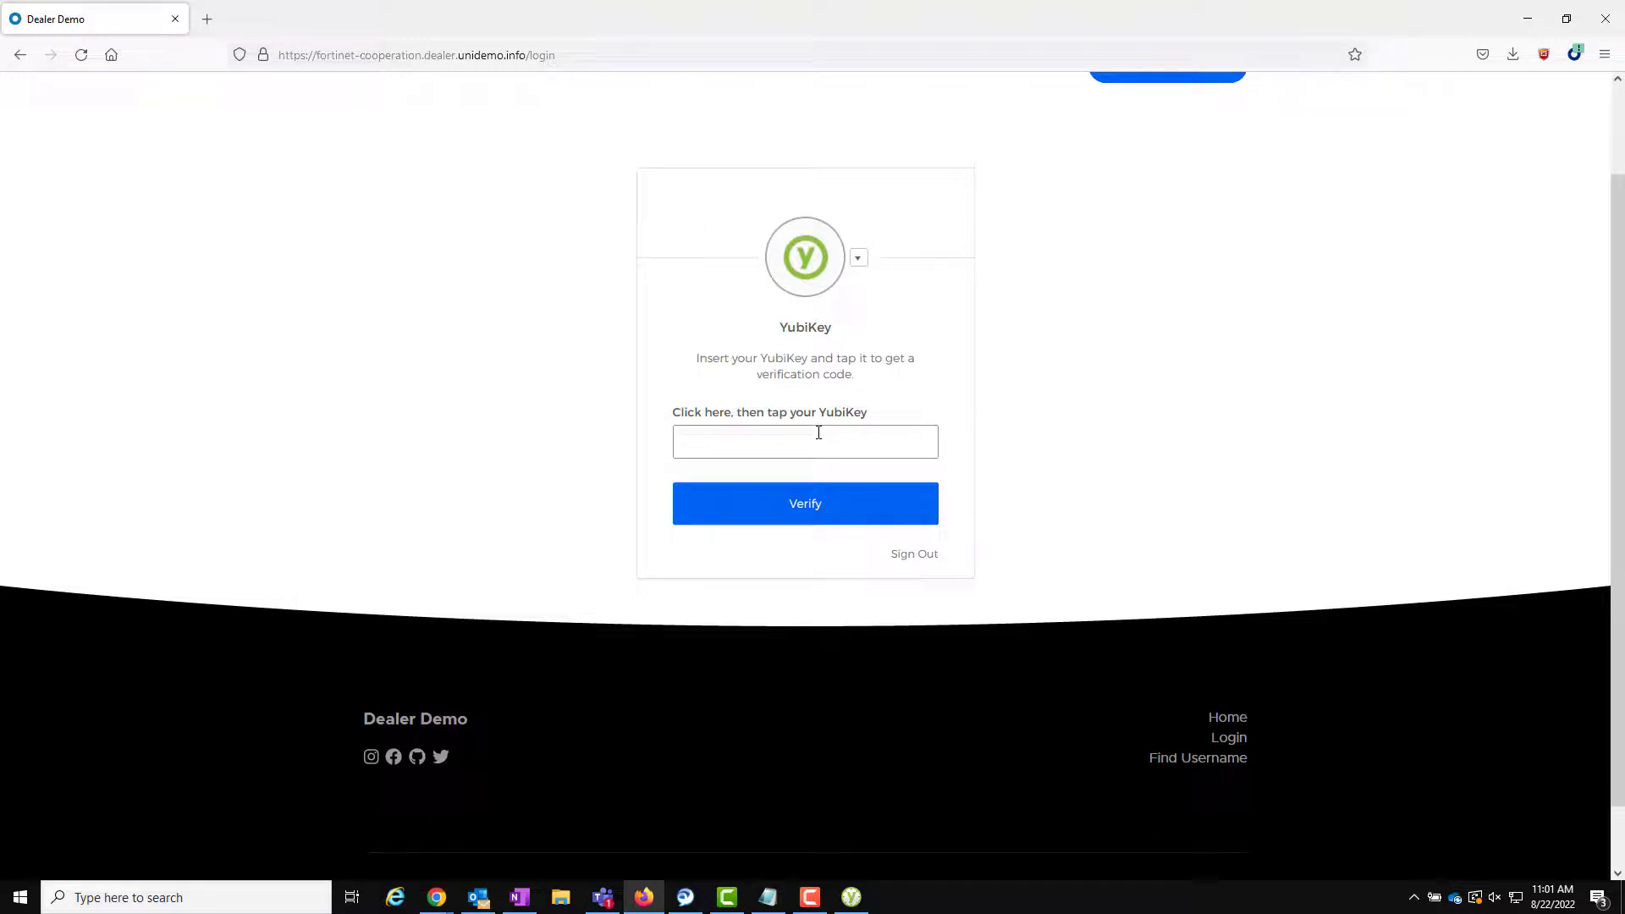
{"action": "type", "text": "••••••••••••••••••••••••••••••••••••••••••••"}
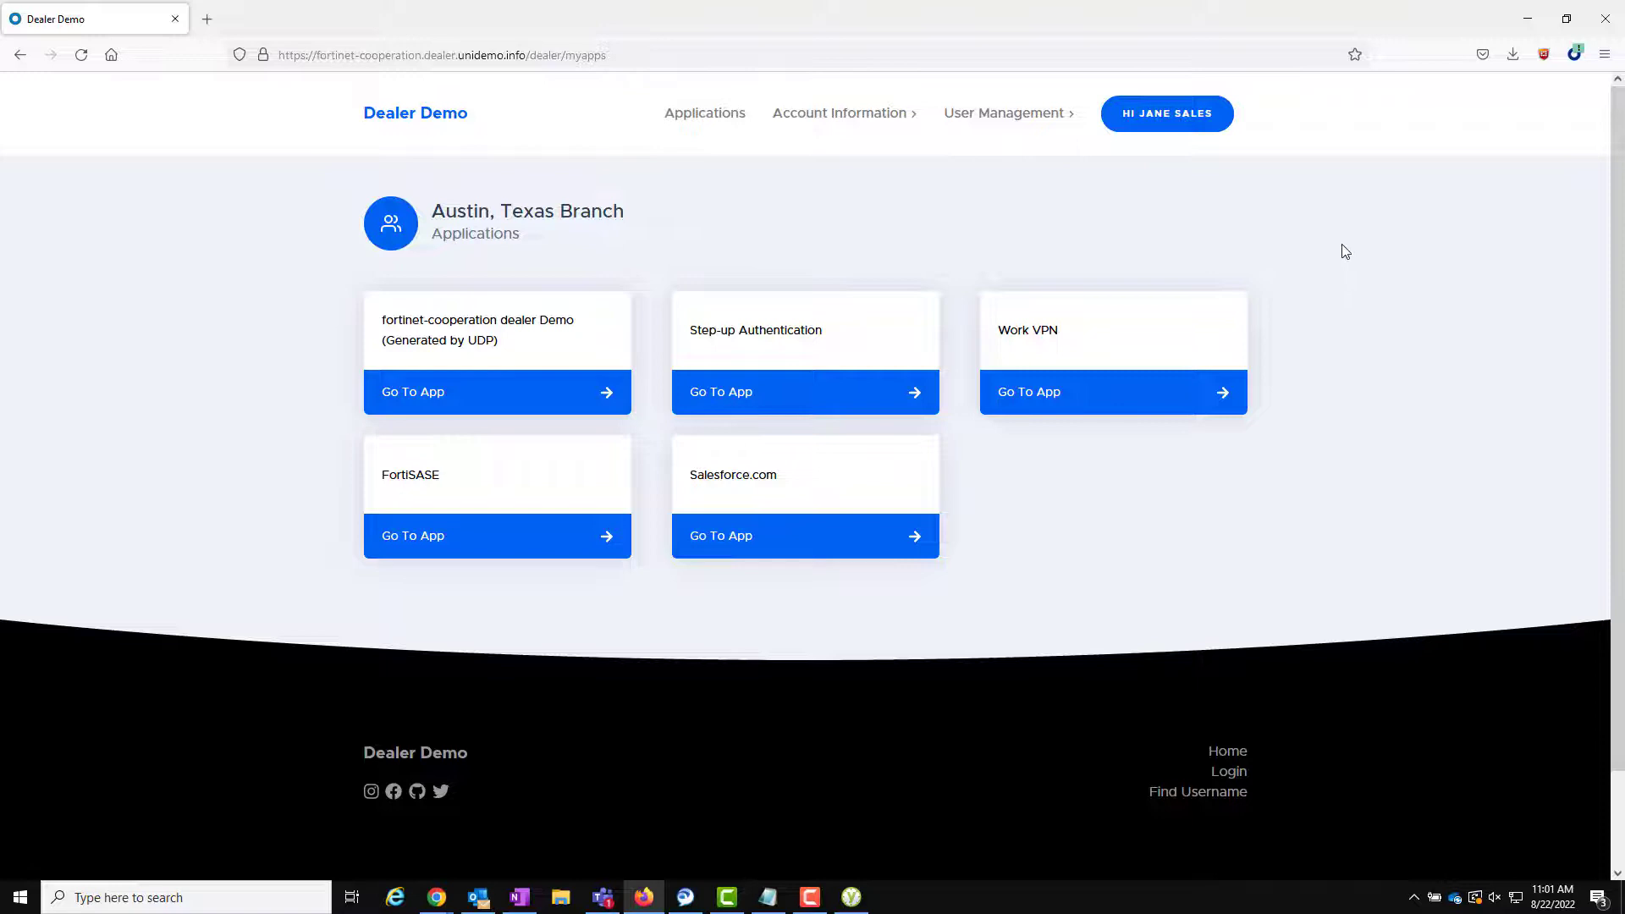
{"action": "left_click", "coordinate": [1176, 114]}
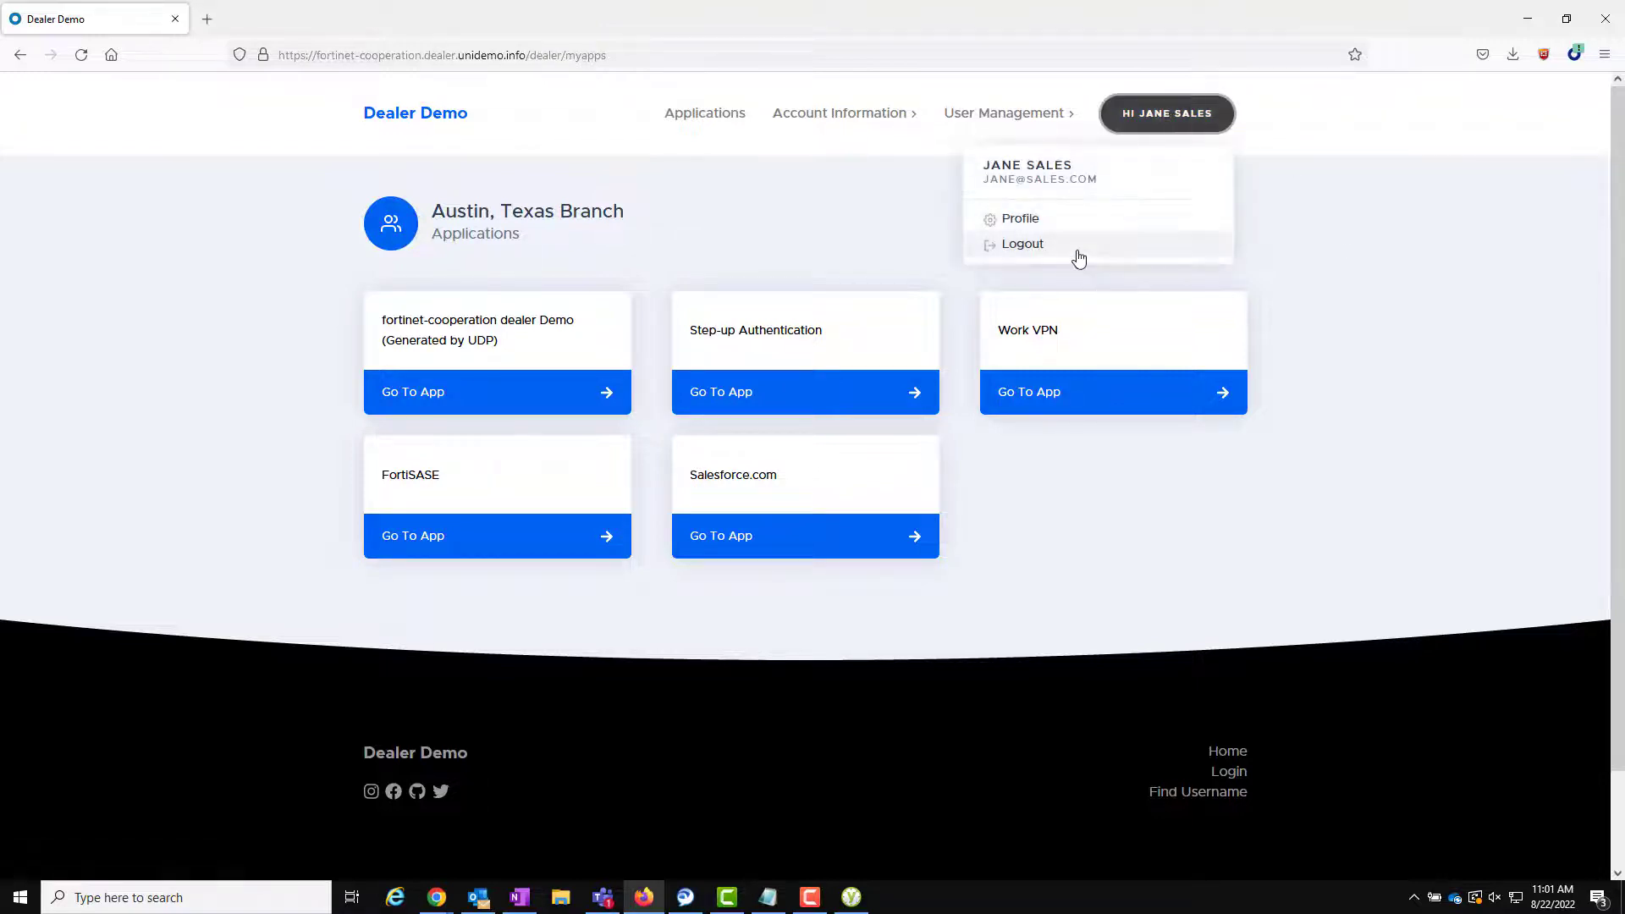